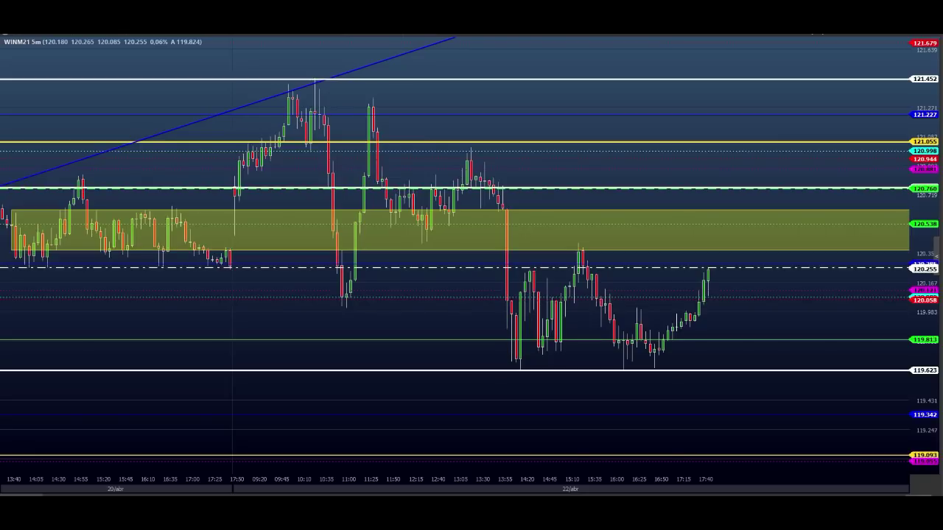
Bring the second WINM21 5-minute chart window with its order panel over the main chart.
{"action": "left_click_drag", "start_coordinate": [942, 81], "coordinate": [448, 76]}
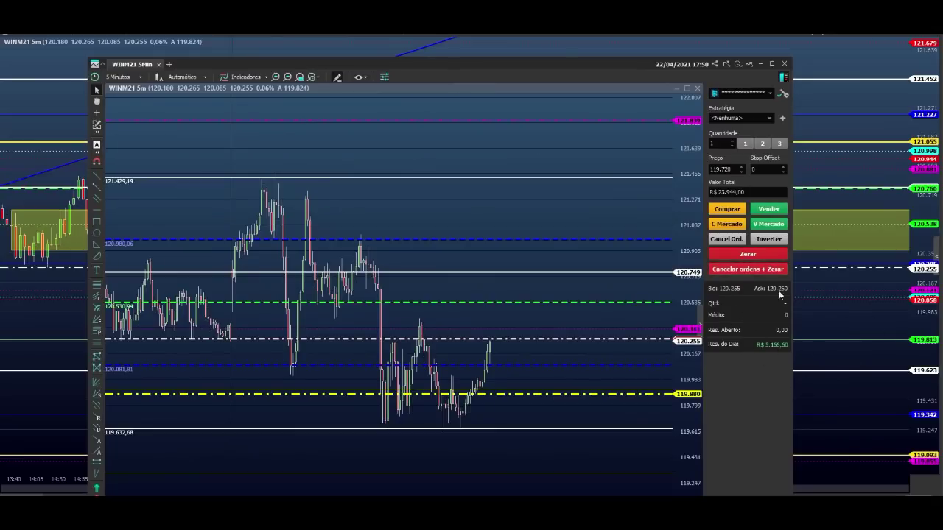
Move the floating WINM21 chart window off the right edge, exposing the main zoned chart.
{"action": "left_click_drag", "start_coordinate": [467, 64], "coordinate": [942, 63]}
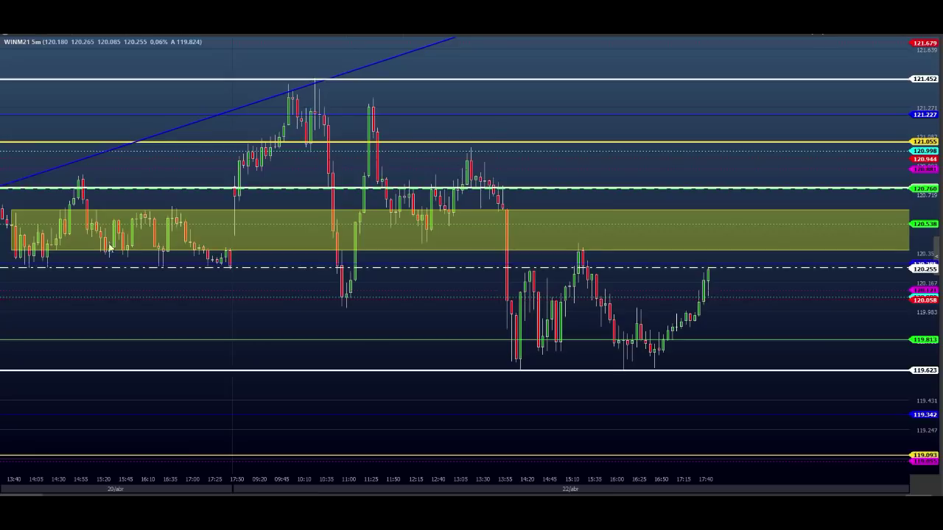
{"action": "left_click_drag", "start_coordinate": [9, 206], "coordinate": [225, 207]}
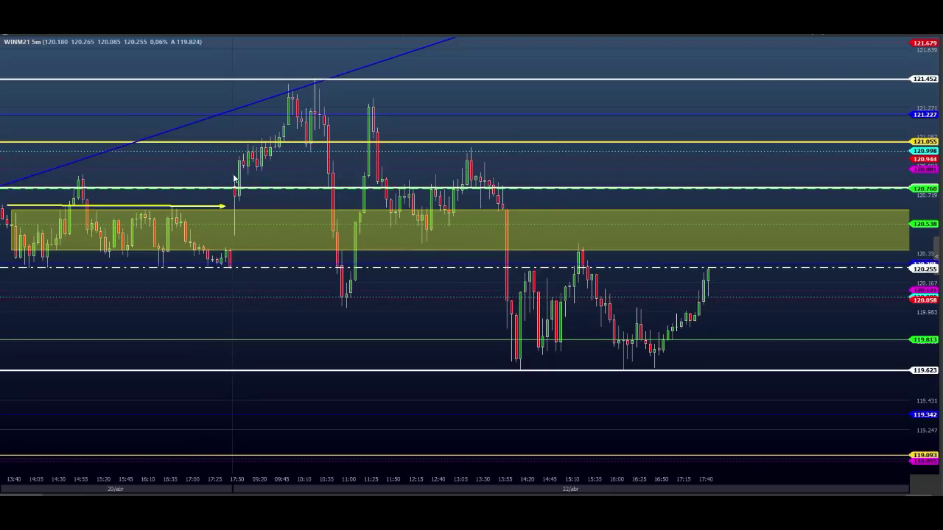
{"action": "left_click_drag", "start_coordinate": [217, 194], "coordinate": [230, 192]}
{"action": "mouse_move", "coordinate": [236, 219]}
{"action": "left_mouse_down"}
{"action": "mouse_move", "coordinate": [233, 235]}
{"action": "mouse_move", "coordinate": [247, 230]}
{"action": "left_mouse_up"}
{"action": "left_click", "coordinate": [205, 227]}
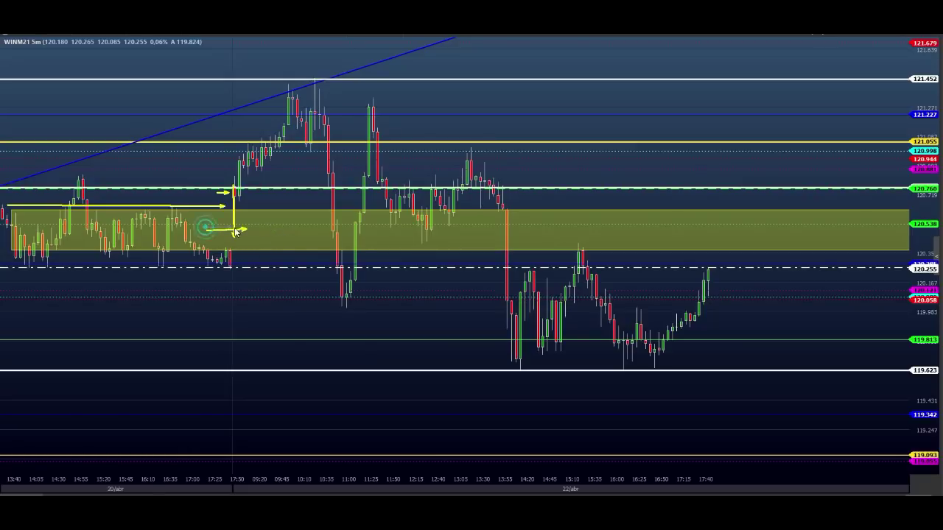
{"action": "left_click_drag", "start_coordinate": [236, 233], "coordinate": [227, 228]}
{"action": "left_click_drag", "start_coordinate": [76, 172], "coordinate": [295, 267]}
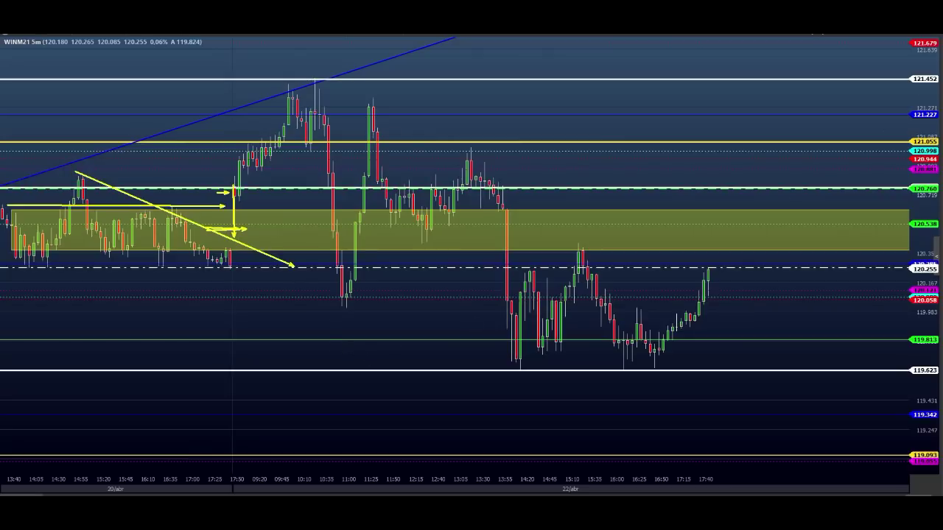
{"action": "key", "text": "Delete"}
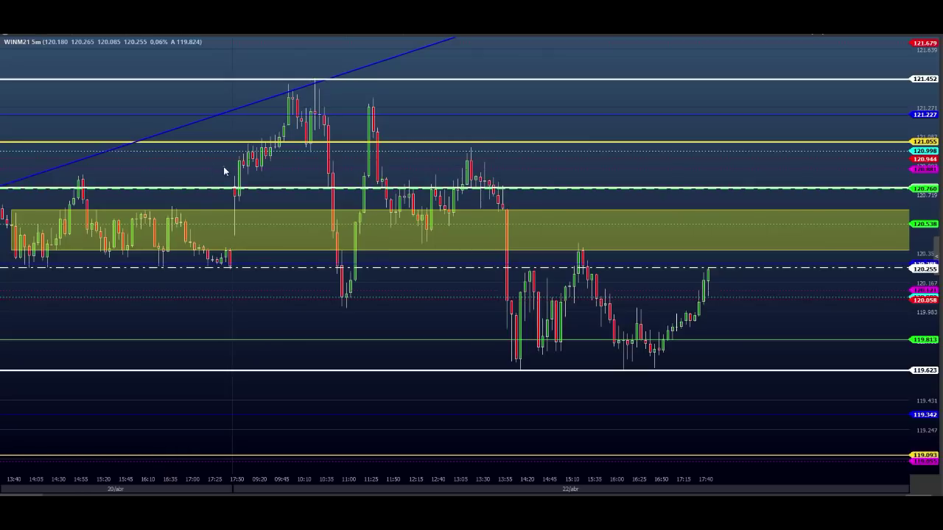
{"action": "left_click_drag", "start_coordinate": [221, 163], "coordinate": [247, 164]}
{"action": "left_click_drag", "start_coordinate": [240, 92], "coordinate": [314, 82]}
{"action": "left_click_drag", "start_coordinate": [257, 94], "coordinate": [288, 92]}
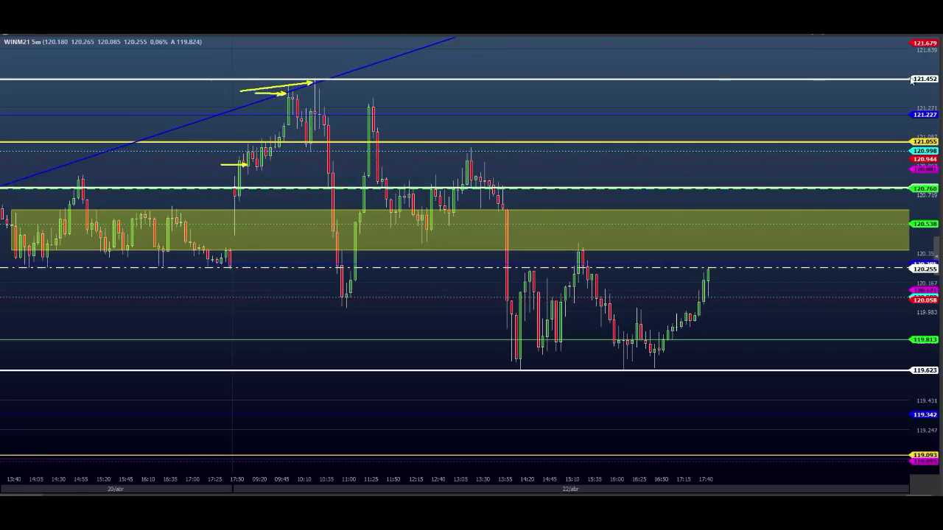
{"action": "key", "text": "Delete"}
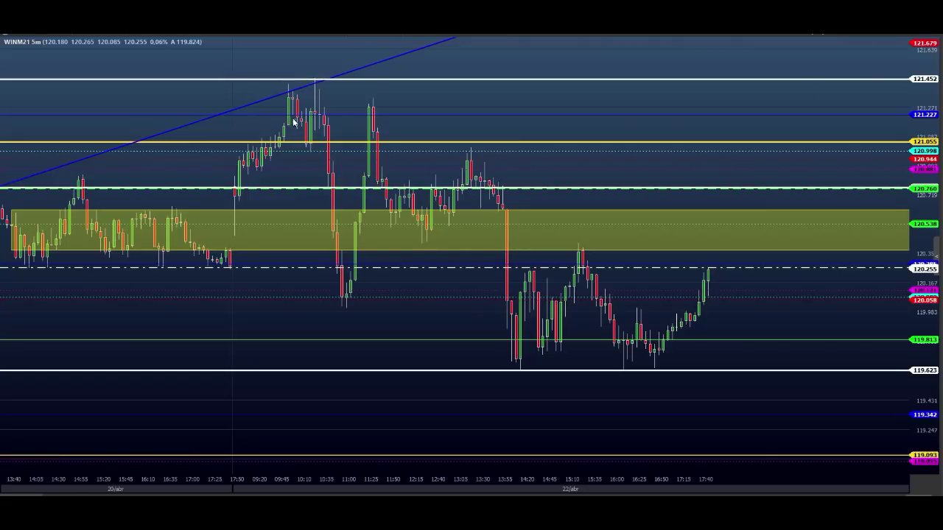
{"action": "left_click_drag", "start_coordinate": [247, 107], "coordinate": [348, 106]}
{"action": "left_click_drag", "start_coordinate": [275, 63], "coordinate": [335, 86]}
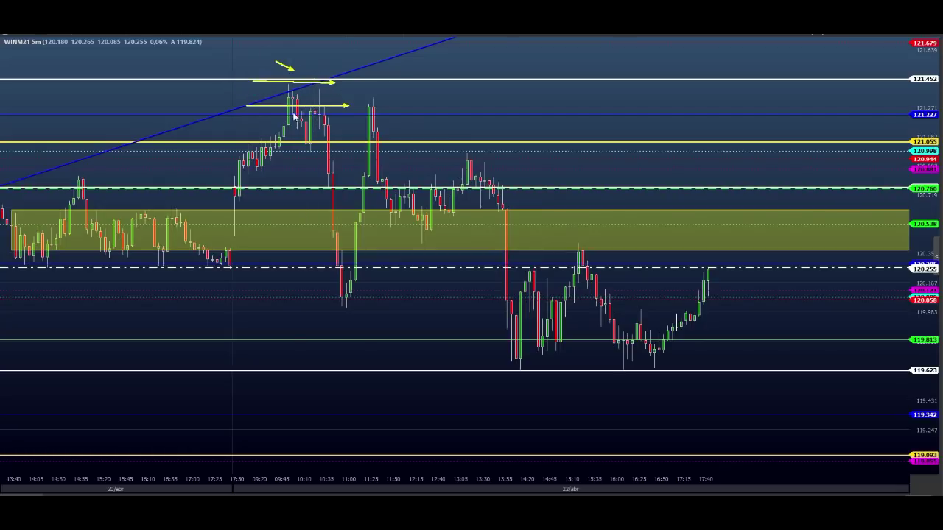
{"action": "left_click_drag", "start_coordinate": [262, 113], "coordinate": [333, 112]}
{"action": "mouse_move", "coordinate": [294, 112]}
{"action": "left_mouse_down"}
{"action": "mouse_move", "coordinate": [303, 143]}
{"action": "mouse_move", "coordinate": [317, 137]}
{"action": "left_mouse_up"}
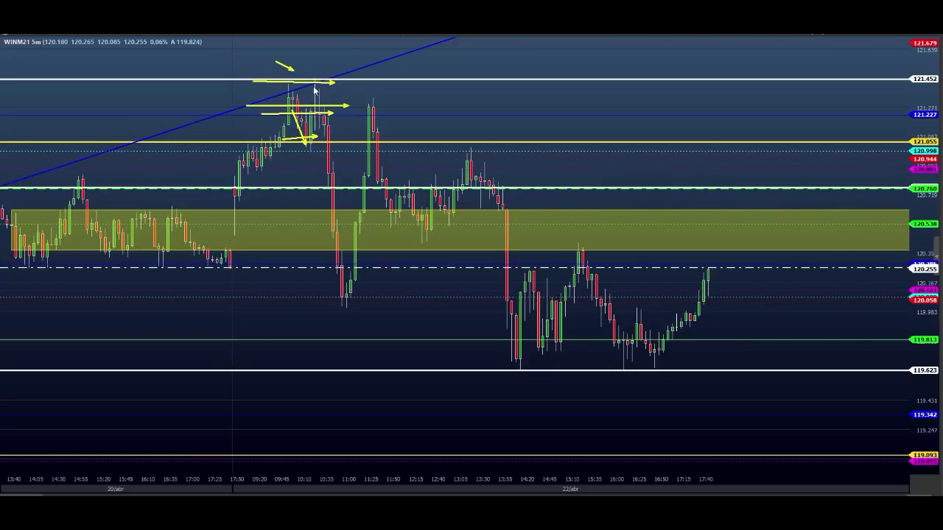
{"action": "mouse_move", "coordinate": [303, 69]}
{"action": "left_mouse_down"}
{"action": "mouse_move", "coordinate": [335, 69]}
{"action": "mouse_move", "coordinate": [303, 52]}
{"action": "mouse_move", "coordinate": [326, 51]}
{"action": "left_mouse_up"}
{"action": "left_click_drag", "start_coordinate": [282, 99], "coordinate": [297, 130]}
{"action": "left_click_drag", "start_coordinate": [287, 55], "coordinate": [324, 53]}
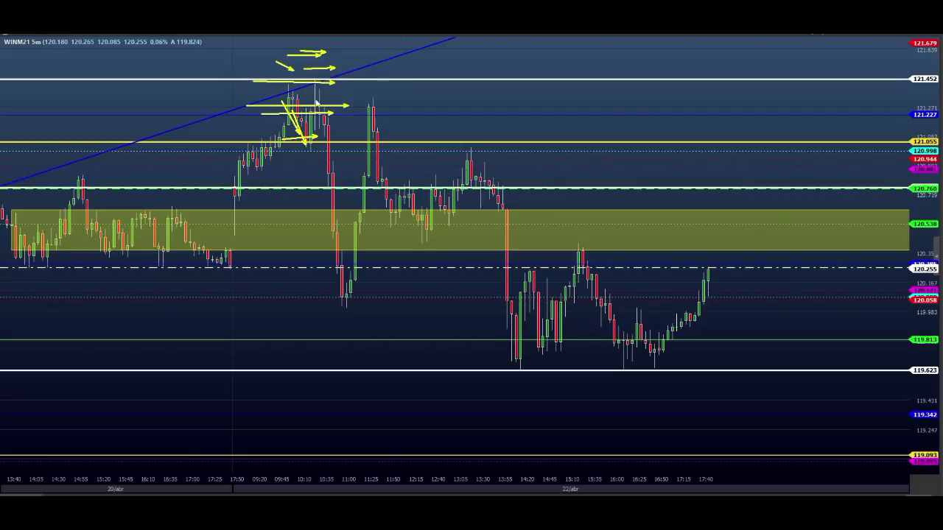
{"action": "left_click_drag", "start_coordinate": [320, 119], "coordinate": [344, 300]}
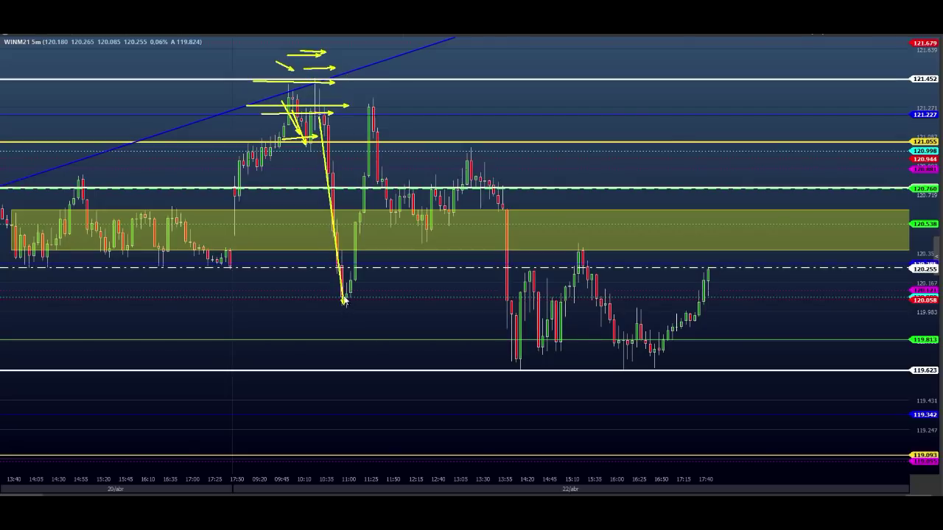
{"action": "left_click", "coordinate": [294, 233]}
{"action": "left_click_drag", "start_coordinate": [315, 248], "coordinate": [338, 262]}
{"action": "key", "text": "Escape"}
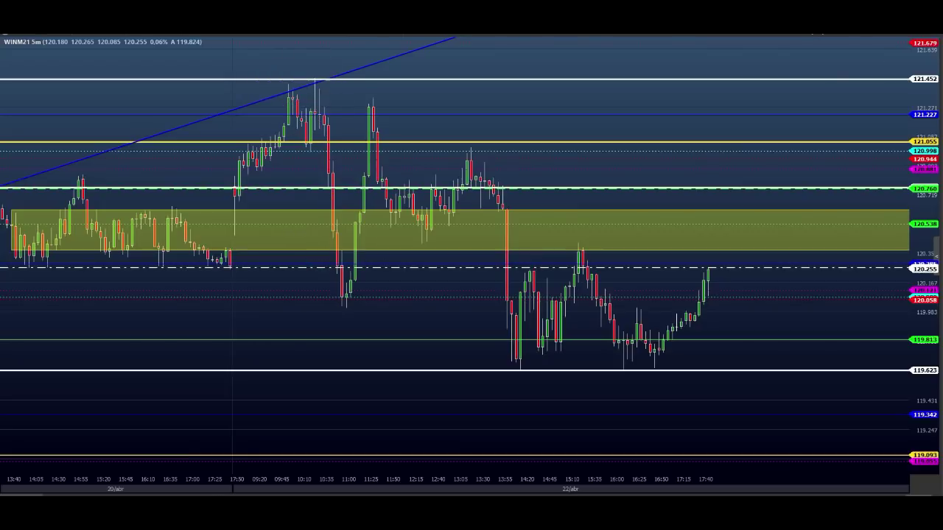
{"action": "mouse_move", "coordinate": [335, 262]}
{"action": "left_mouse_down"}
{"action": "mouse_move", "coordinate": [361, 321]}
{"action": "mouse_move", "coordinate": [361, 284]}
{"action": "mouse_move", "coordinate": [392, 281]}
{"action": "left_mouse_up"}
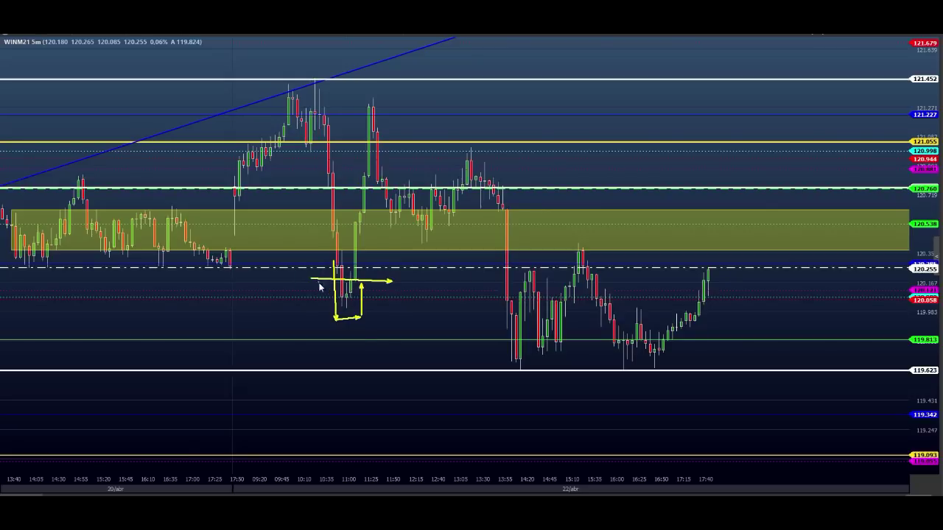
{"action": "left_click_drag", "start_coordinate": [306, 354], "coordinate": [345, 295]}
{"action": "left_click_drag", "start_coordinate": [317, 276], "coordinate": [368, 279]}
{"action": "left_click_drag", "start_coordinate": [343, 193], "coordinate": [359, 203]}
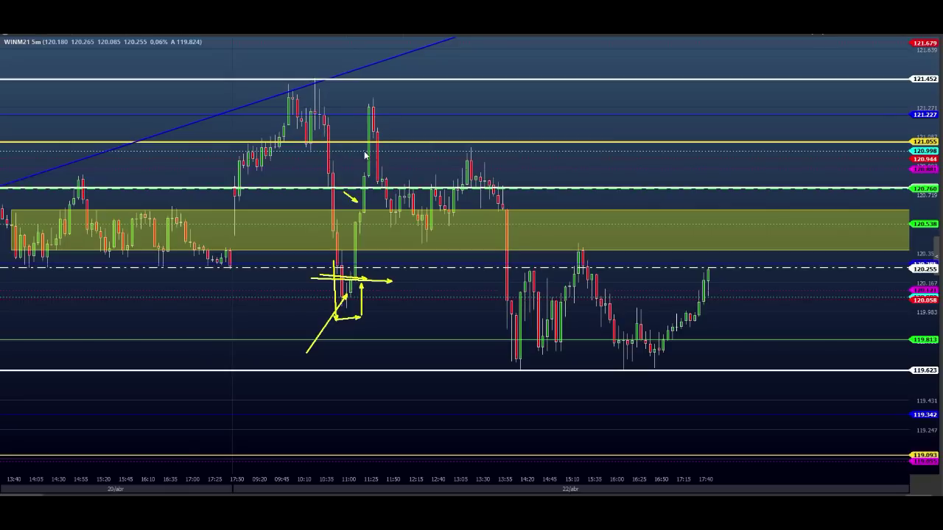
{"action": "left_click_drag", "start_coordinate": [364, 139], "coordinate": [392, 137]}
{"action": "left_click_drag", "start_coordinate": [351, 114], "coordinate": [383, 122]}
{"action": "left_click_drag", "start_coordinate": [251, 108], "coordinate": [440, 116]}
{"action": "mouse_move", "coordinate": [382, 115]}
{"action": "left_mouse_down"}
{"action": "mouse_move", "coordinate": [368, 107]}
{"action": "mouse_move", "coordinate": [381, 108]}
{"action": "left_mouse_up"}
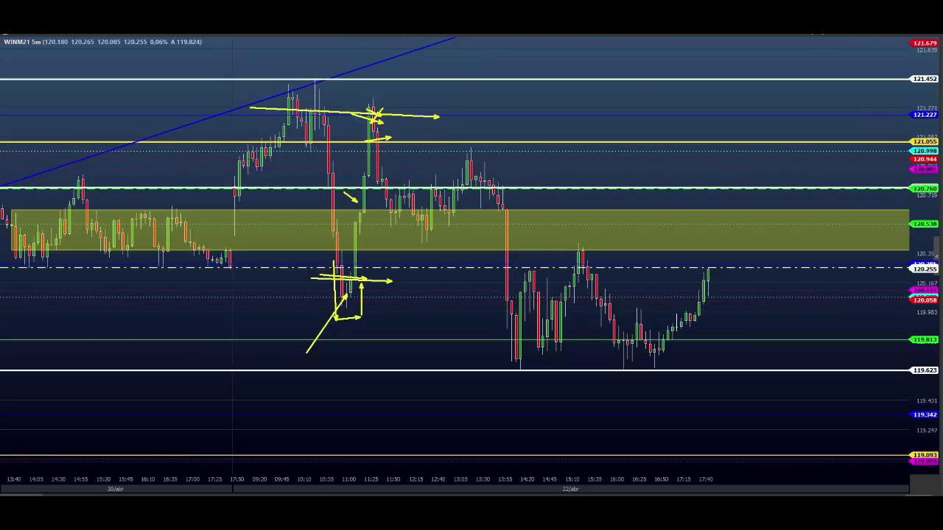
{"action": "key", "text": "Escape"}
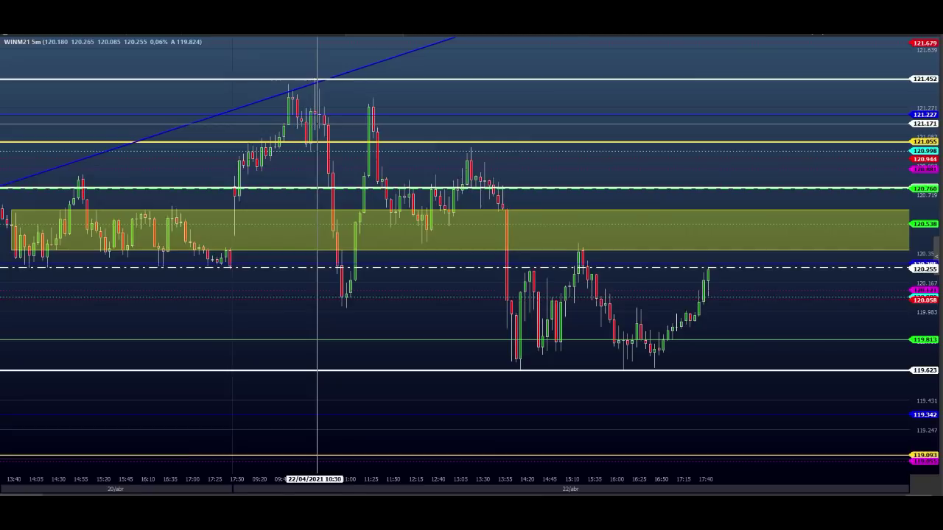
{"action": "mouse_move", "coordinate": [317, 123]}
{"action": "left_mouse_down"}
{"action": "mouse_move", "coordinate": [340, 291]}
{"action": "mouse_move", "coordinate": [354, 243]}
{"action": "mouse_move", "coordinate": [350, 184]}
{"action": "mouse_move", "coordinate": [362, 196]}
{"action": "mouse_move", "coordinate": [370, 152]}
{"action": "mouse_move", "coordinate": [364, 110]}
{"action": "left_mouse_up"}
{"action": "left_click", "coordinate": [364, 105]}
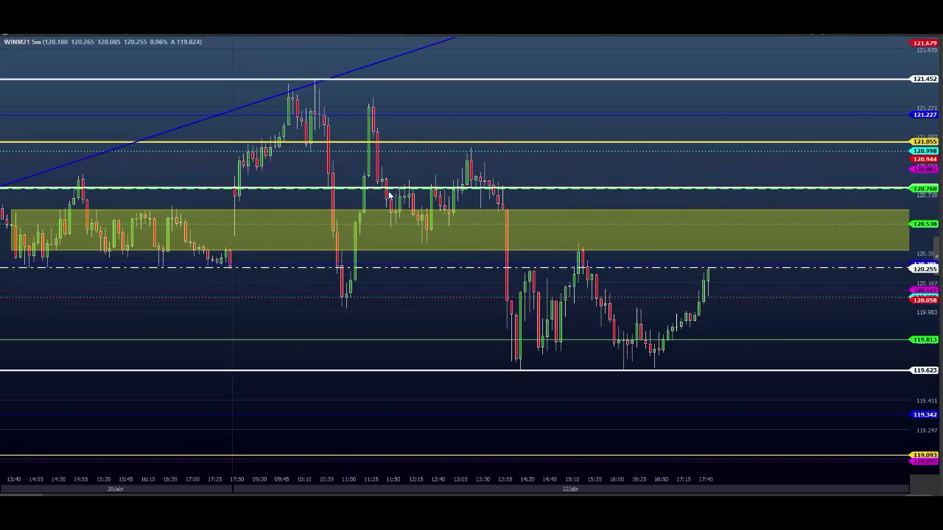
{"action": "left_click_drag", "start_coordinate": [355, 181], "coordinate": [678, 182]}
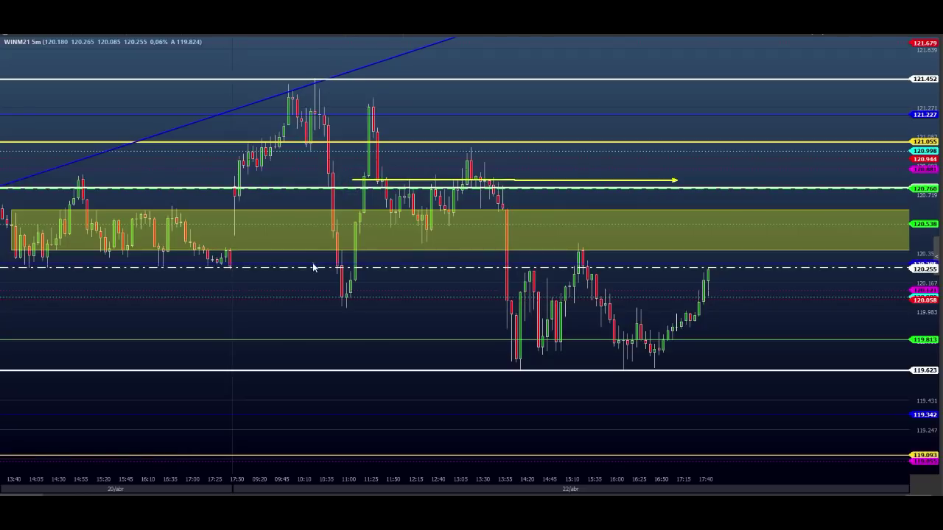
{"action": "mouse_move", "coordinate": [315, 263]}
{"action": "left_mouse_down"}
{"action": "mouse_move", "coordinate": [361, 194]}
{"action": "mouse_move", "coordinate": [407, 219]}
{"action": "mouse_move", "coordinate": [455, 177]}
{"action": "mouse_move", "coordinate": [518, 361]}
{"action": "left_mouse_up"}
{"action": "left_click_drag", "start_coordinate": [492, 358], "coordinate": [553, 343]}
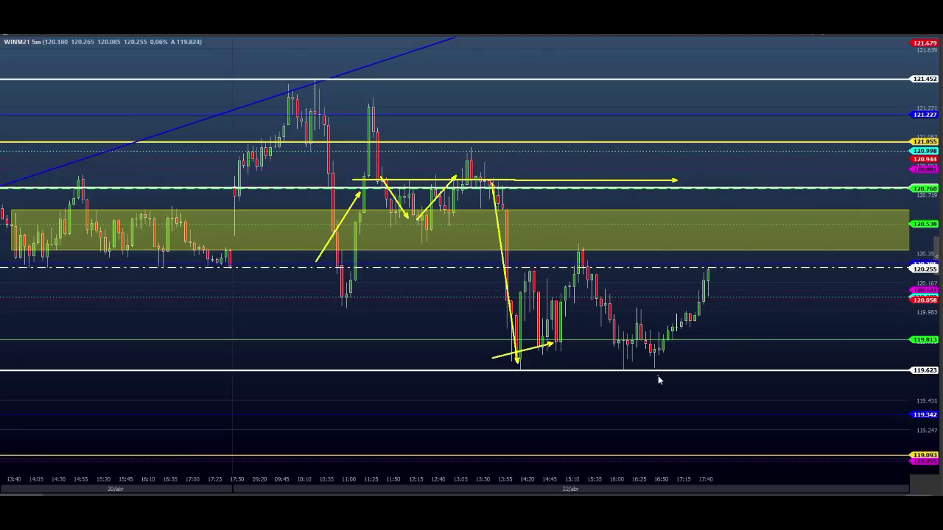
{"action": "mouse_move", "coordinate": [496, 284]}
{"action": "left_mouse_down"}
{"action": "mouse_move", "coordinate": [495, 294]}
{"action": "mouse_move", "coordinate": [518, 304]}
{"action": "mouse_move", "coordinate": [520, 287]}
{"action": "mouse_move", "coordinate": [479, 293]}
{"action": "mouse_move", "coordinate": [525, 303]}
{"action": "left_mouse_up"}
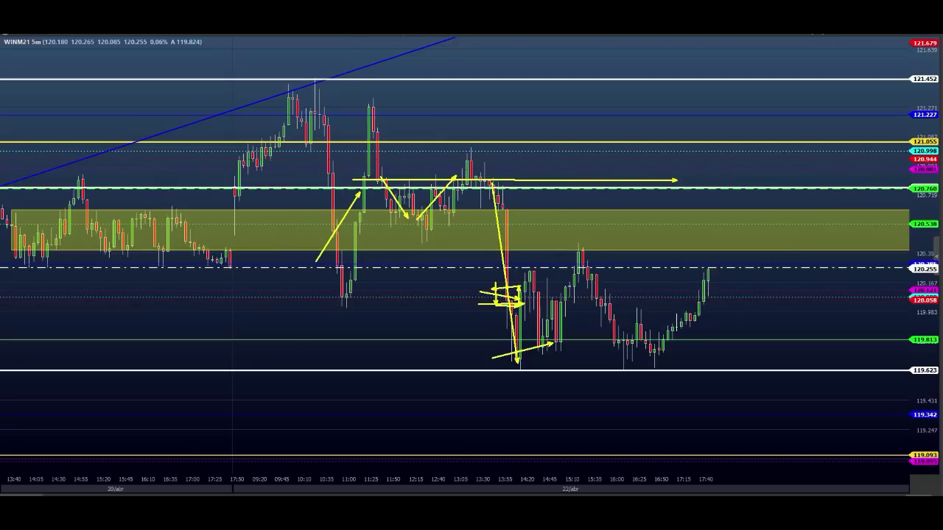
{"action": "key", "text": "Escape"}
Sketch a trend line up from the afternoon low, a yellow arrow at 120.058, and red falls toward 119.093.
{"action": "left_click", "coordinate": [723, 324]}
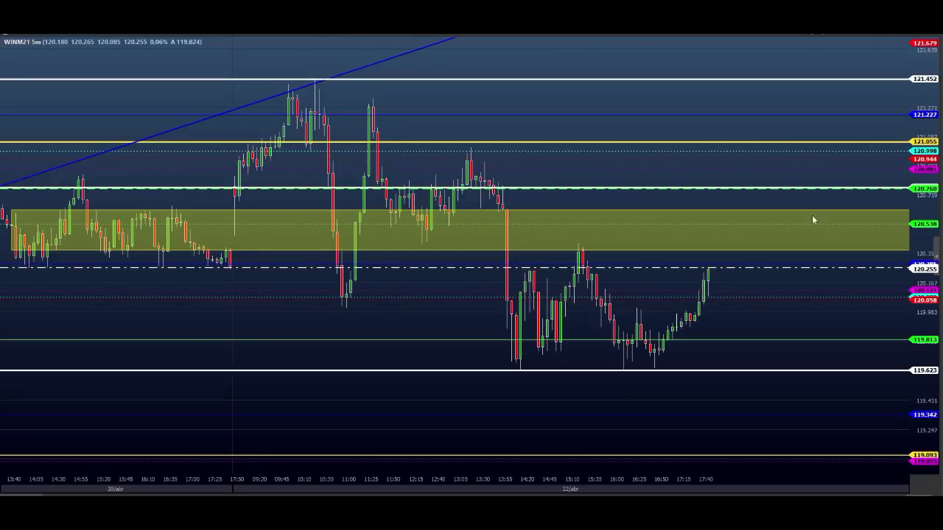
{"action": "mouse_move", "coordinate": [654, 372]}
{"action": "left_mouse_down"}
{"action": "mouse_move", "coordinate": [819, 218]}
{"action": "mouse_move", "coordinate": [808, 192]}
{"action": "left_mouse_up"}
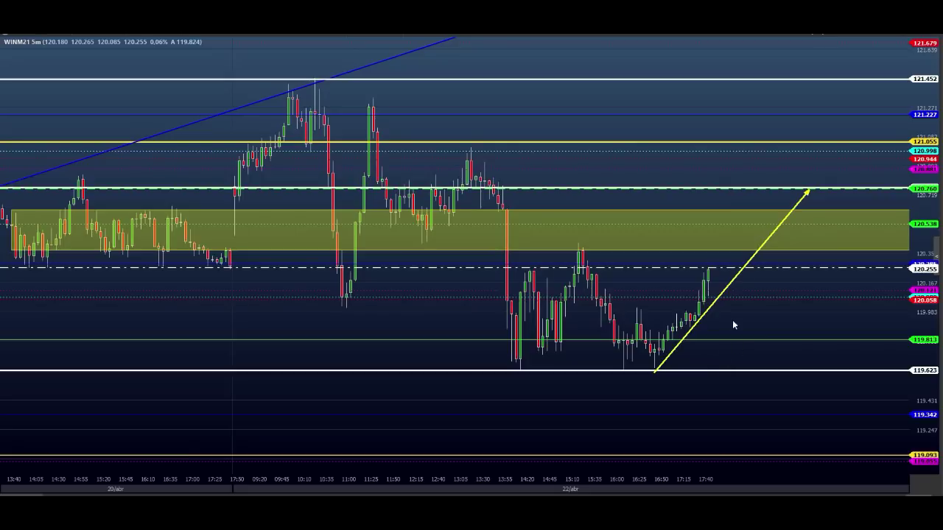
{"action": "mouse_move", "coordinate": [719, 305]}
{"action": "left_mouse_down"}
{"action": "mouse_move", "coordinate": [750, 303]}
{"action": "mouse_move", "coordinate": [739, 337]}
{"action": "mouse_move", "coordinate": [747, 344]}
{"action": "mouse_move", "coordinate": [777, 309]}
{"action": "mouse_move", "coordinate": [795, 419]}
{"action": "mouse_move", "coordinate": [808, 375]}
{"action": "mouse_move", "coordinate": [825, 468]}
{"action": "left_mouse_up"}
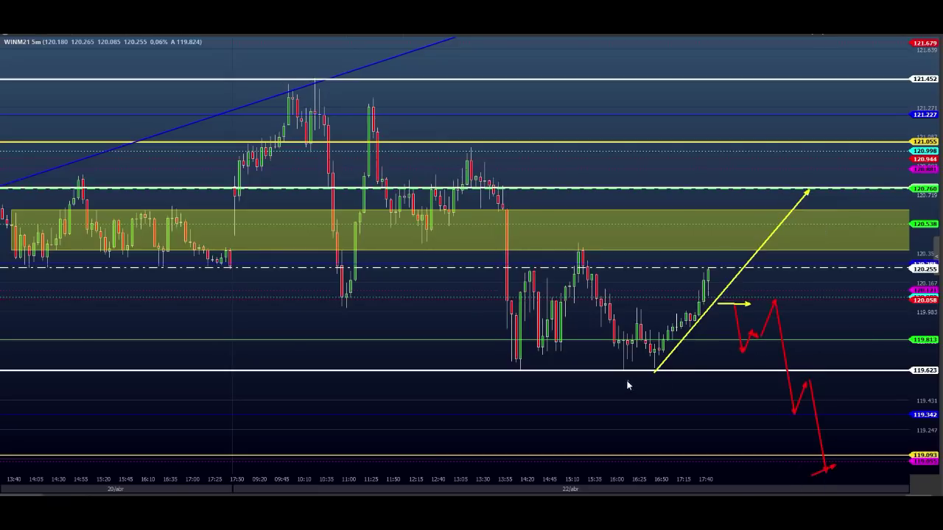
{"action": "mouse_move", "coordinate": [626, 380]}
{"action": "left_mouse_down"}
{"action": "mouse_move", "coordinate": [728, 380]}
{"action": "mouse_move", "coordinate": [705, 421]}
{"action": "mouse_move", "coordinate": [715, 421]}
{"action": "mouse_move", "coordinate": [733, 472]}
{"action": "mouse_move", "coordinate": [748, 461]}
{"action": "mouse_move", "coordinate": [735, 469]}
{"action": "left_mouse_up"}
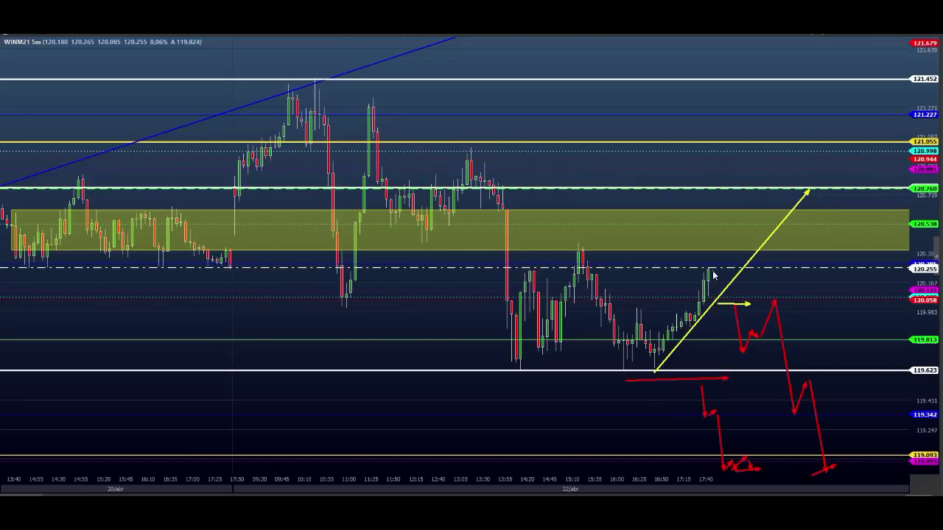
{"action": "left_click_drag", "start_coordinate": [712, 271], "coordinate": [725, 325]}
Draw green zigzags rising through the yellow zone to a 120.944 line, with arrows toward 121.452.
{"action": "left_click_drag", "start_coordinate": [635, 325], "coordinate": [836, 327]}
{"action": "mouse_move", "coordinate": [728, 327]}
{"action": "left_mouse_down"}
{"action": "mouse_move", "coordinate": [749, 275]}
{"action": "mouse_move", "coordinate": [762, 302]}
{"action": "mouse_move", "coordinate": [781, 261]}
{"action": "mouse_move", "coordinate": [799, 264]}
{"action": "mouse_move", "coordinate": [813, 211]}
{"action": "mouse_move", "coordinate": [816, 249]}
{"action": "mouse_move", "coordinate": [826, 207]}
{"action": "mouse_move", "coordinate": [840, 215]}
{"action": "mouse_move", "coordinate": [845, 251]}
{"action": "mouse_move", "coordinate": [860, 181]}
{"action": "mouse_move", "coordinate": [875, 187]}
{"action": "left_mouse_up"}
{"action": "mouse_move", "coordinate": [882, 186]}
{"action": "left_mouse_down"}
{"action": "mouse_move", "coordinate": [895, 159]}
{"action": "mouse_move", "coordinate": [911, 171]}
{"action": "mouse_move", "coordinate": [905, 291]}
{"action": "mouse_move", "coordinate": [914, 271]}
{"action": "mouse_move", "coordinate": [872, 269]}
{"action": "left_mouse_up"}
{"action": "left_click_drag", "start_coordinate": [866, 190], "coordinate": [865, 193]}
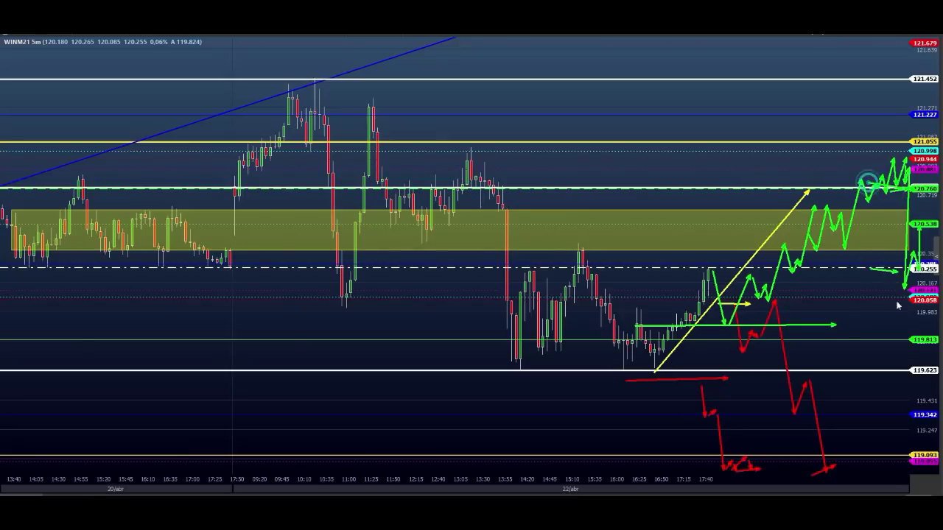
{"action": "left_click_drag", "start_coordinate": [756, 158], "coordinate": [905, 158]}
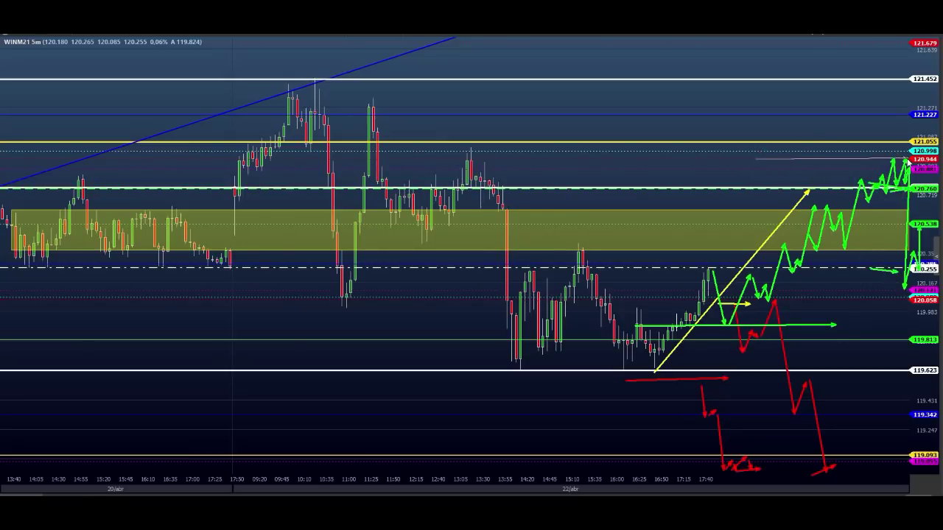
{"action": "mouse_move", "coordinate": [833, 127]}
{"action": "left_mouse_down"}
{"action": "mouse_move", "coordinate": [879, 153]}
{"action": "mouse_move", "coordinate": [840, 134]}
{"action": "mouse_move", "coordinate": [895, 74]}
{"action": "left_mouse_up"}
{"action": "left_click_drag", "start_coordinate": [848, 70], "coordinate": [875, 68]}
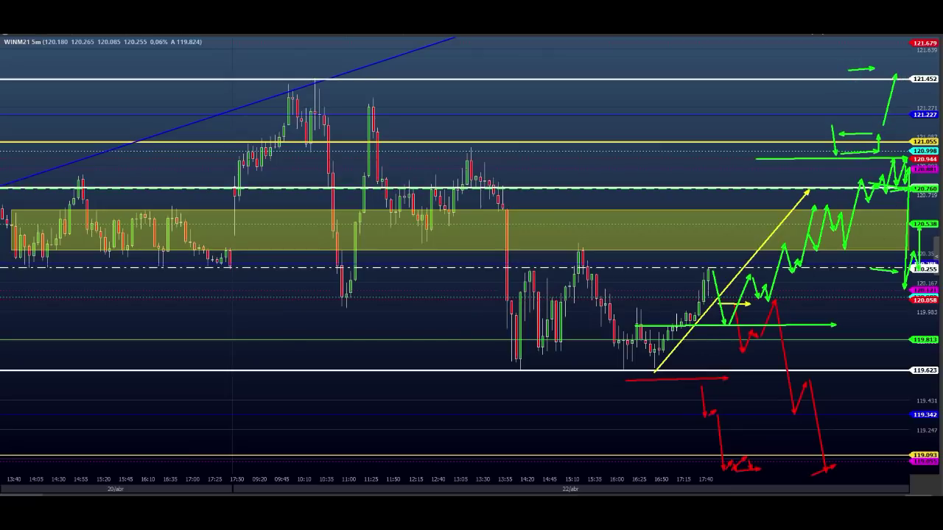
Erase all earlier sketches and draw a green pullback-then-rise scenario from the last candle into the zone.
{"action": "key", "text": "e"}
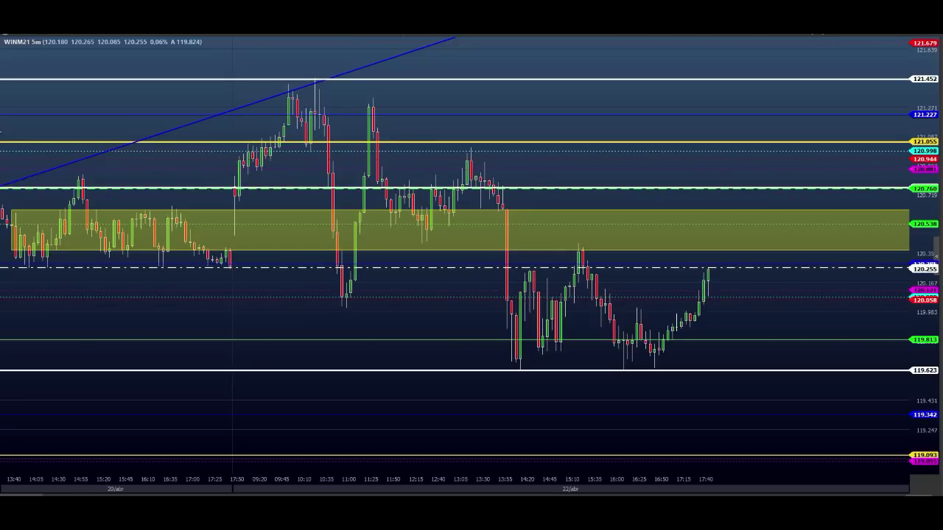
{"action": "mouse_move", "coordinate": [713, 277]}
{"action": "left_mouse_down"}
{"action": "mouse_move", "coordinate": [724, 226]}
{"action": "mouse_move", "coordinate": [737, 237]}
{"action": "mouse_move", "coordinate": [757, 183]}
{"action": "left_mouse_up"}
{"action": "mouse_move", "coordinate": [713, 278]}
{"action": "left_mouse_down"}
{"action": "mouse_move", "coordinate": [731, 320]}
{"action": "mouse_move", "coordinate": [706, 323]}
{"action": "mouse_move", "coordinate": [740, 320]}
{"action": "mouse_move", "coordinate": [755, 264]}
{"action": "mouse_move", "coordinate": [800, 219]}
{"action": "mouse_move", "coordinate": [807, 194]}
{"action": "mouse_move", "coordinate": [795, 228]}
{"action": "mouse_move", "coordinate": [807, 249]}
{"action": "mouse_move", "coordinate": [845, 180]}
{"action": "mouse_move", "coordinate": [862, 167]}
{"action": "mouse_move", "coordinate": [874, 191]}
{"action": "mouse_move", "coordinate": [882, 159]}
{"action": "mouse_move", "coordinate": [889, 280]}
{"action": "mouse_move", "coordinate": [891, 273]}
{"action": "left_mouse_up"}
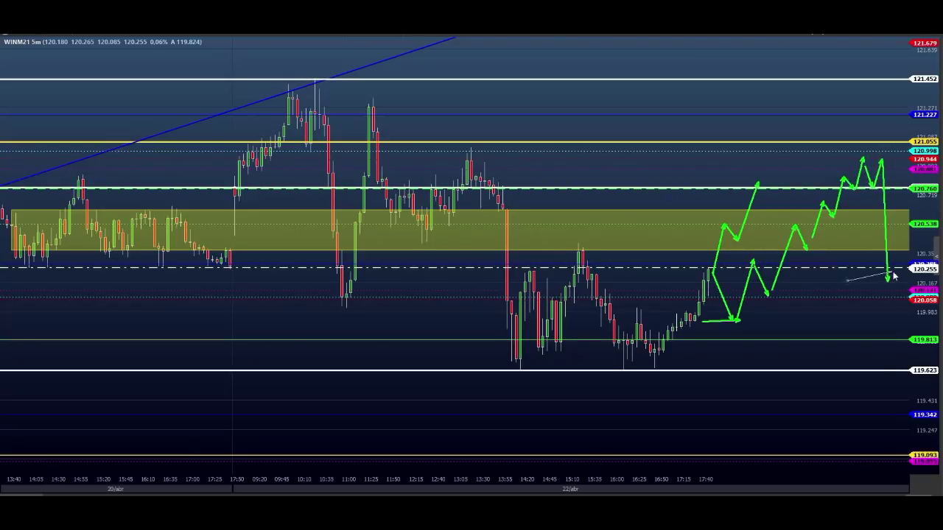
Sketch green downside arrows from below 119.623 past 119.813 down to 119.093.
{"action": "left_click_drag", "start_coordinate": [589, 382], "coordinate": [659, 379]}
{"action": "left_click_drag", "start_coordinate": [658, 382], "coordinate": [667, 445]}
{"action": "left_click_drag", "start_coordinate": [737, 342], "coordinate": [759, 341]}
{"action": "mouse_move", "coordinate": [759, 344]}
{"action": "left_mouse_down"}
{"action": "mouse_move", "coordinate": [766, 381]}
{"action": "mouse_move", "coordinate": [779, 366]}
{"action": "left_mouse_up"}
{"action": "mouse_move", "coordinate": [788, 389]}
{"action": "left_mouse_down"}
{"action": "mouse_move", "coordinate": [805, 443]}
{"action": "mouse_move", "coordinate": [847, 456]}
{"action": "left_mouse_up"}
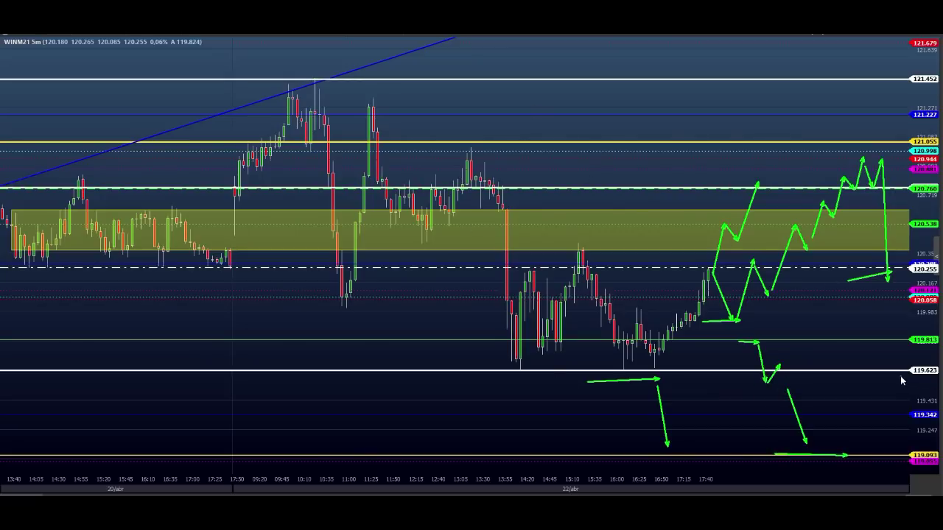
Clear the green sketches, reposition the WDOK21 chart, and lower the top dashed line to 5.563,34.
{"action": "key", "text": "Escape"}
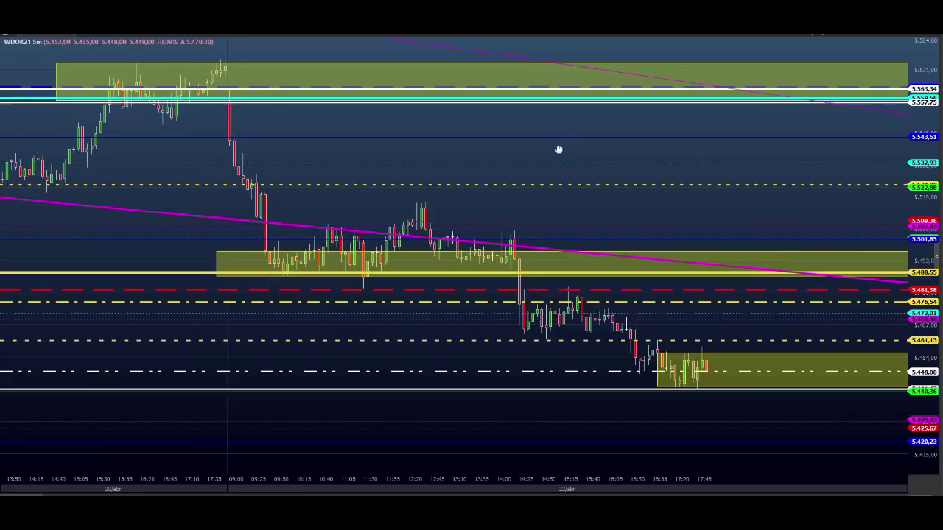
{"action": "left_click_drag", "start_coordinate": [557, 150], "coordinate": [526, 141]}
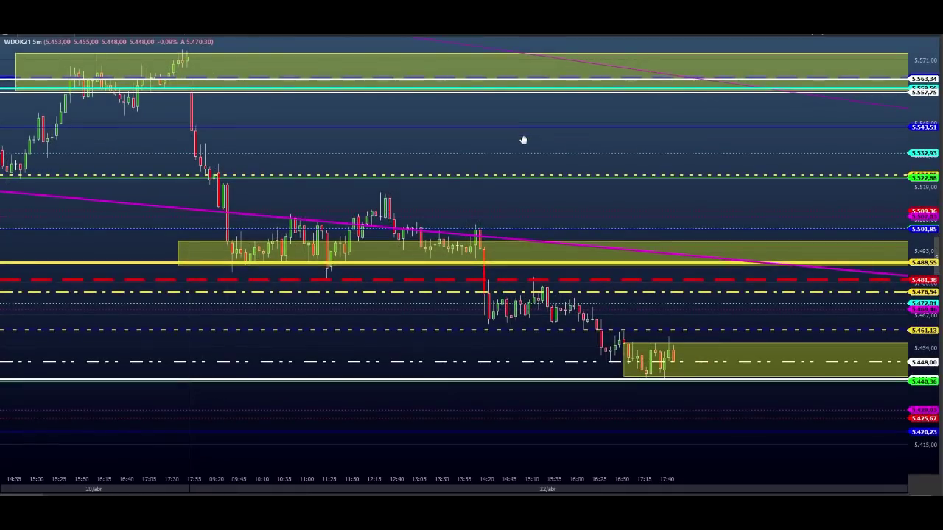
{"action": "left_click_drag", "start_coordinate": [737, 75], "coordinate": [737, 77]}
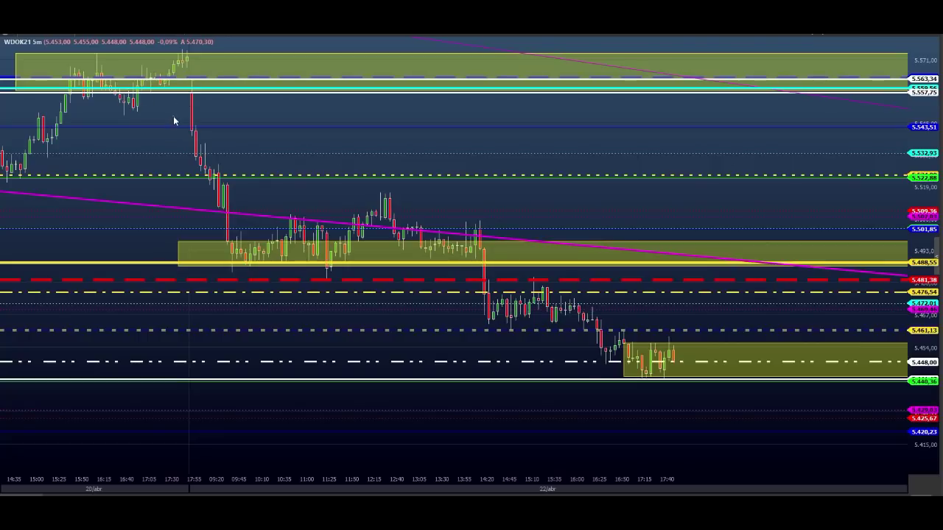
Draw green arrows along the top zone and a line down to 5.448,00.
{"action": "left_click_drag", "start_coordinate": [112, 142], "coordinate": [149, 154]}
{"action": "left_click", "coordinate": [175, 97]}
{"action": "mouse_move", "coordinate": [177, 85]}
{"action": "left_mouse_down"}
{"action": "mouse_move", "coordinate": [208, 86]}
{"action": "mouse_move", "coordinate": [206, 98]}
{"action": "left_mouse_up"}
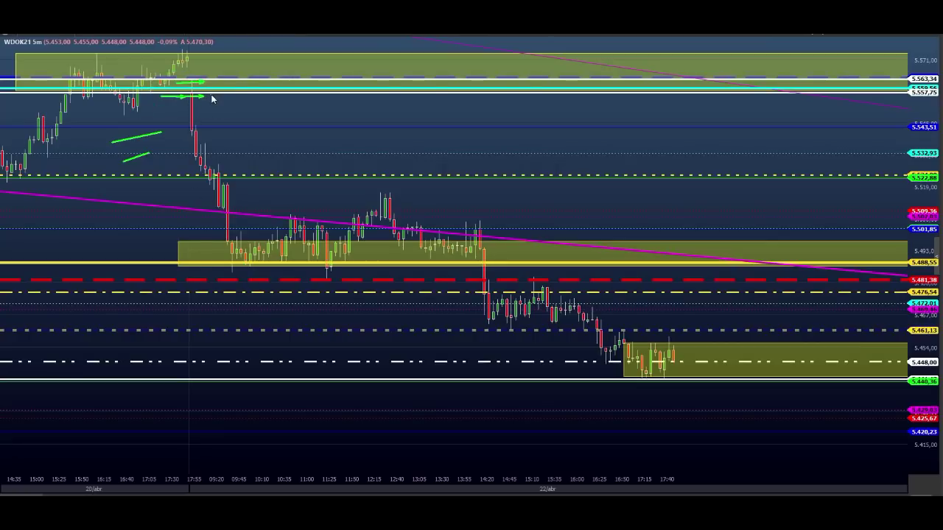
{"action": "left_click_drag", "start_coordinate": [211, 92], "coordinate": [649, 380]}
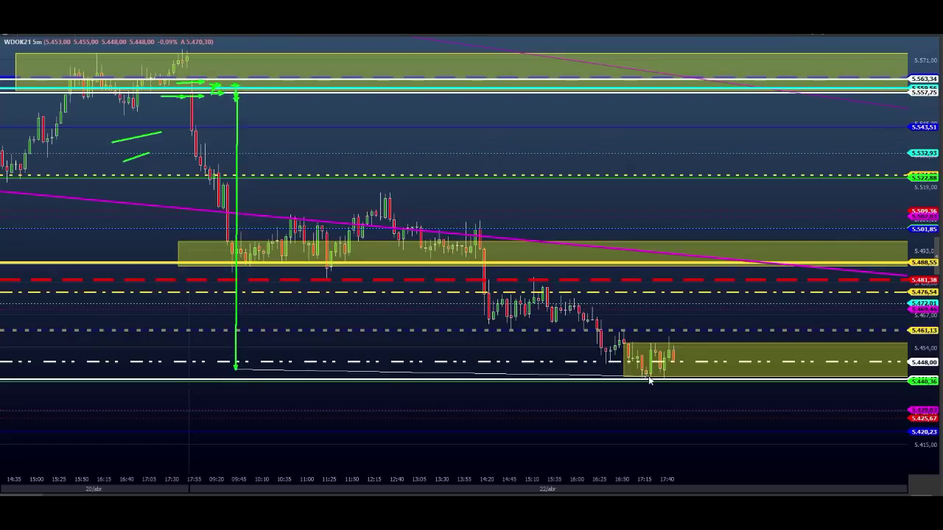
{"action": "left_click", "coordinate": [650, 380]}
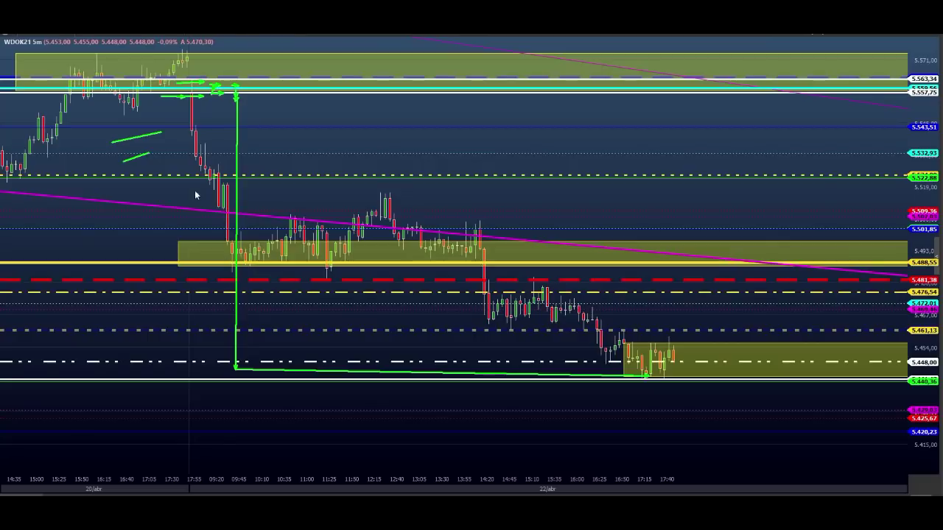
Add green diagonal and horizontal arrows around the magenta line, then erase all of them.
{"action": "left_click_drag", "start_coordinate": [207, 210], "coordinate": [228, 215]}
{"action": "left_click_drag", "start_coordinate": [211, 168], "coordinate": [277, 168]}
{"action": "left_click_drag", "start_coordinate": [196, 195], "coordinate": [221, 214]}
{"action": "mouse_move", "coordinate": [247, 175]}
{"action": "left_mouse_down"}
{"action": "mouse_move", "coordinate": [273, 138]}
{"action": "mouse_move", "coordinate": [278, 146]}
{"action": "left_mouse_up"}
{"action": "left_click_drag", "start_coordinate": [286, 146], "coordinate": [333, 93]}
{"action": "key", "text": "Escape"}
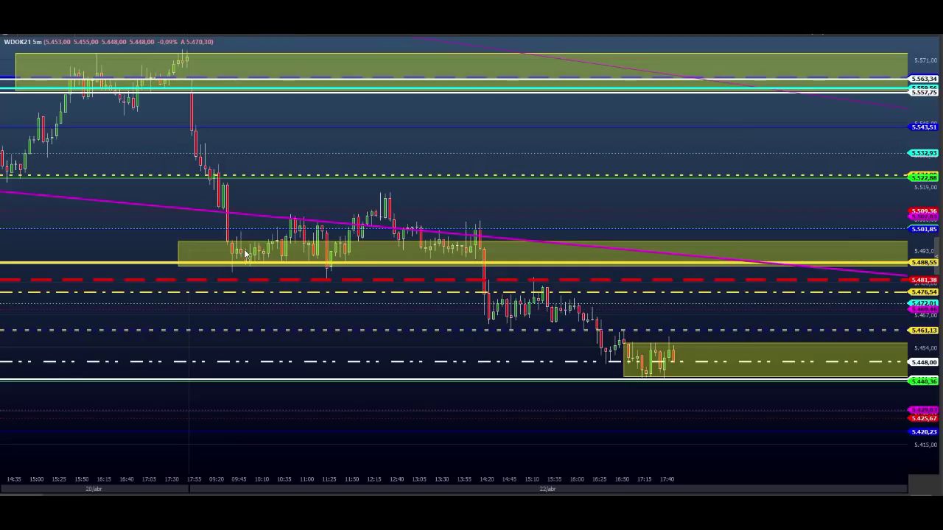
{"action": "left_click_drag", "start_coordinate": [246, 253], "coordinate": [398, 250]}
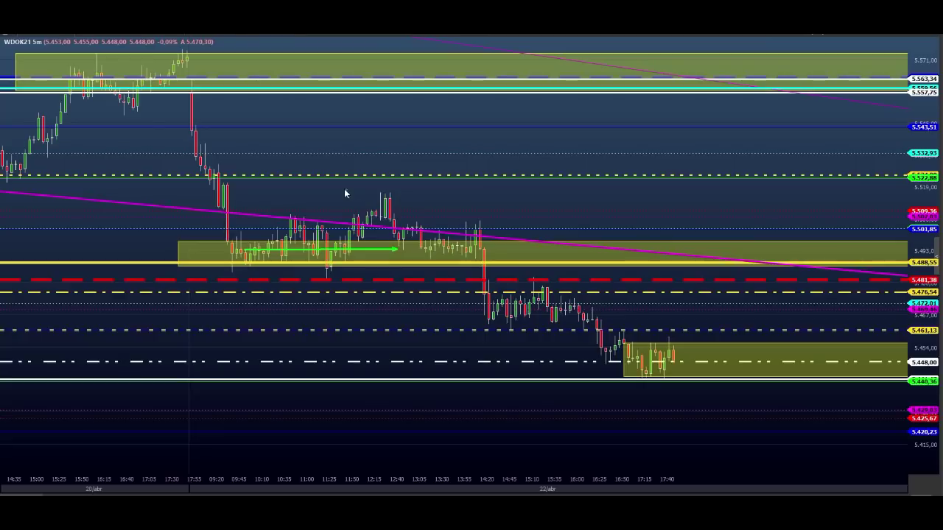
{"action": "left_click_drag", "start_coordinate": [343, 190], "coordinate": [389, 192]}
{"action": "left_click_drag", "start_coordinate": [193, 94], "coordinate": [259, 256]}
{"action": "mouse_move", "coordinate": [273, 262]}
{"action": "left_mouse_down"}
{"action": "mouse_move", "coordinate": [339, 204]}
{"action": "mouse_move", "coordinate": [389, 190]}
{"action": "left_mouse_up"}
{"action": "left_click_drag", "start_coordinate": [303, 197], "coordinate": [479, 201]}
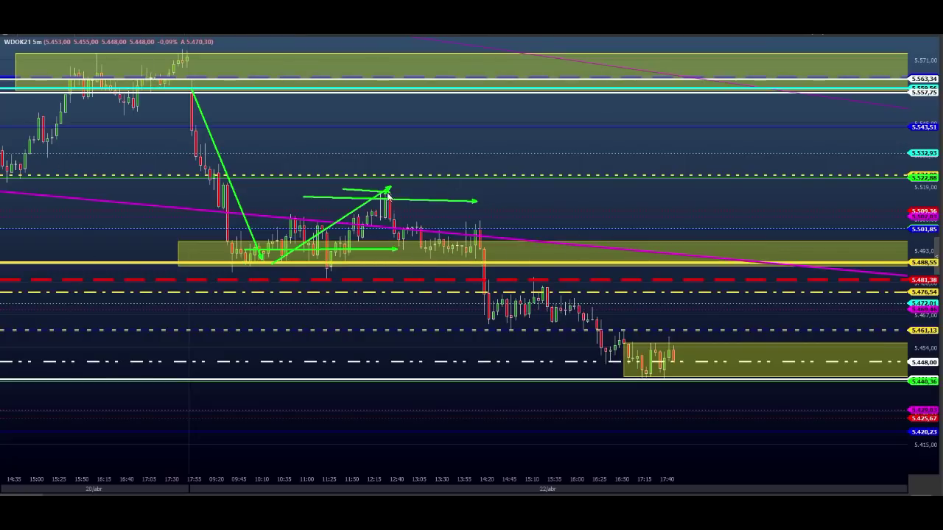
{"action": "left_click_drag", "start_coordinate": [389, 193], "coordinate": [457, 362]}
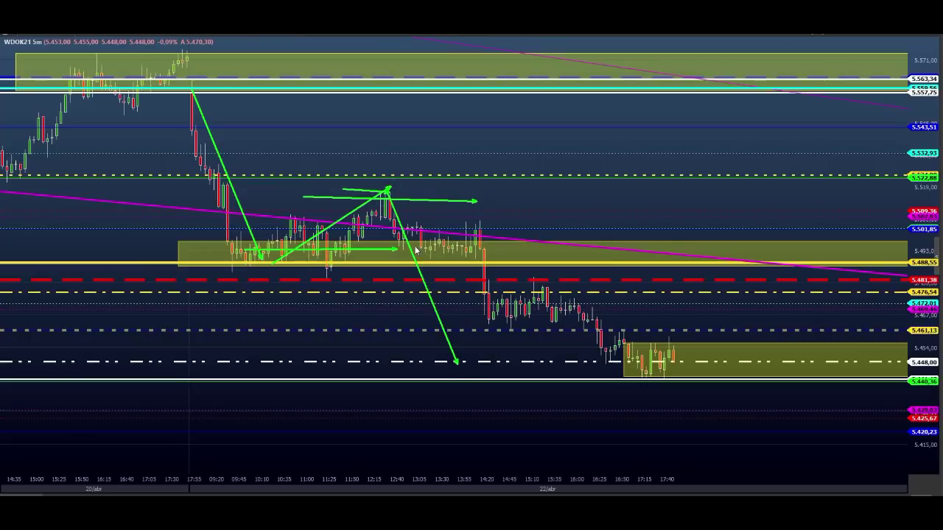
{"action": "left_click_drag", "start_coordinate": [416, 247], "coordinate": [477, 104]}
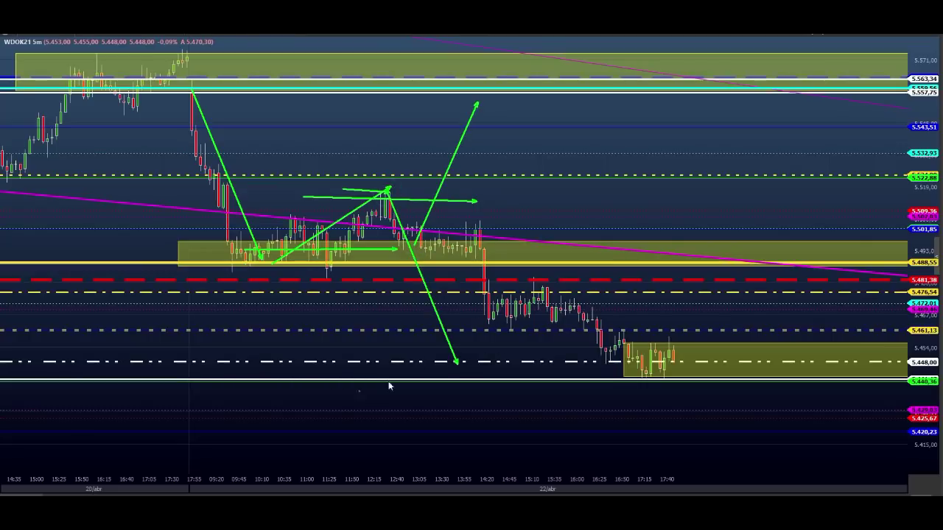
{"action": "key", "text": "Escape"}
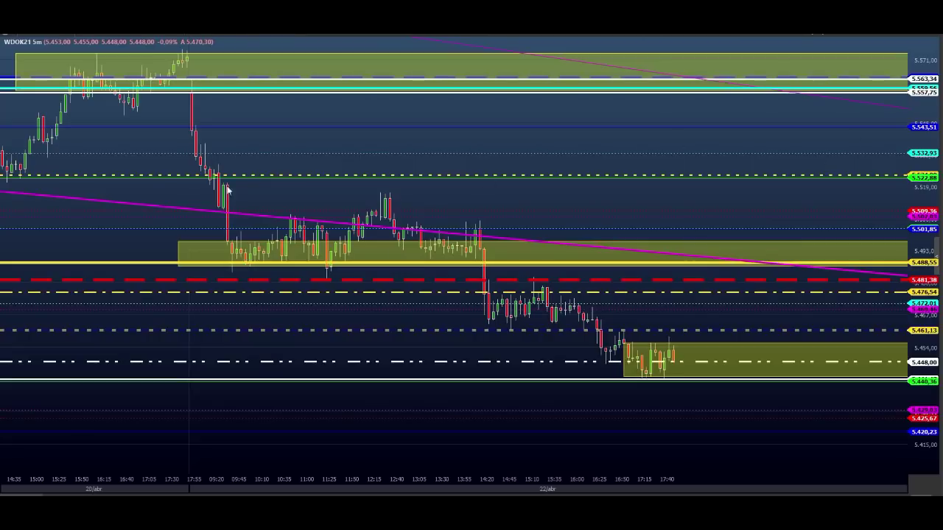
Draw green arrows near the top candles, a rise to the dotted yellow line, and a middle-zone arrow.
{"action": "left_click_drag", "start_coordinate": [166, 99], "coordinate": [205, 97]}
{"action": "mouse_move", "coordinate": [350, 260]}
{"action": "left_mouse_down"}
{"action": "mouse_move", "coordinate": [388, 185]}
{"action": "mouse_move", "coordinate": [427, 177]}
{"action": "left_mouse_up"}
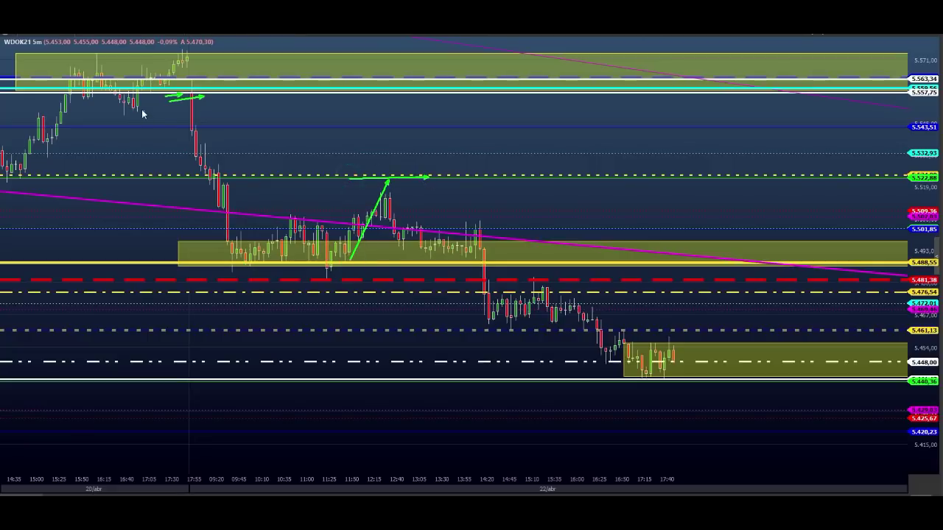
{"action": "left_click_drag", "start_coordinate": [169, 97], "coordinate": [236, 96]}
{"action": "left_click_drag", "start_coordinate": [196, 247], "coordinate": [410, 247]}
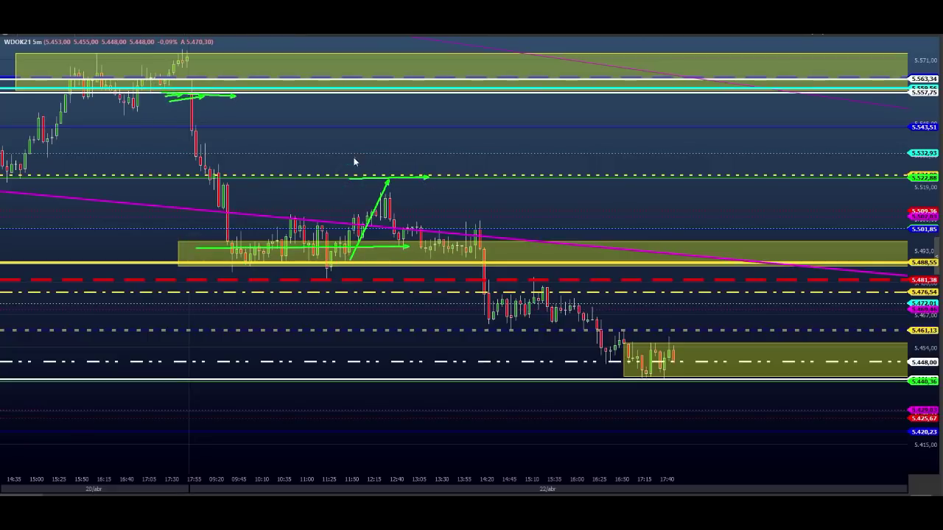
{"action": "mouse_move", "coordinate": [407, 160]}
{"action": "left_mouse_down"}
{"action": "mouse_move", "coordinate": [374, 175]}
{"action": "mouse_move", "coordinate": [409, 175]}
{"action": "mouse_move", "coordinate": [423, 252]}
{"action": "mouse_move", "coordinate": [453, 221]}
{"action": "left_mouse_up"}
Draw green arrows down to the 5.440,36 support, mark an X there, then clear all drawings.
{"action": "mouse_move", "coordinate": [507, 344]}
{"action": "left_mouse_down"}
{"action": "mouse_move", "coordinate": [522, 378]}
{"action": "mouse_move", "coordinate": [726, 402]}
{"action": "left_mouse_up"}
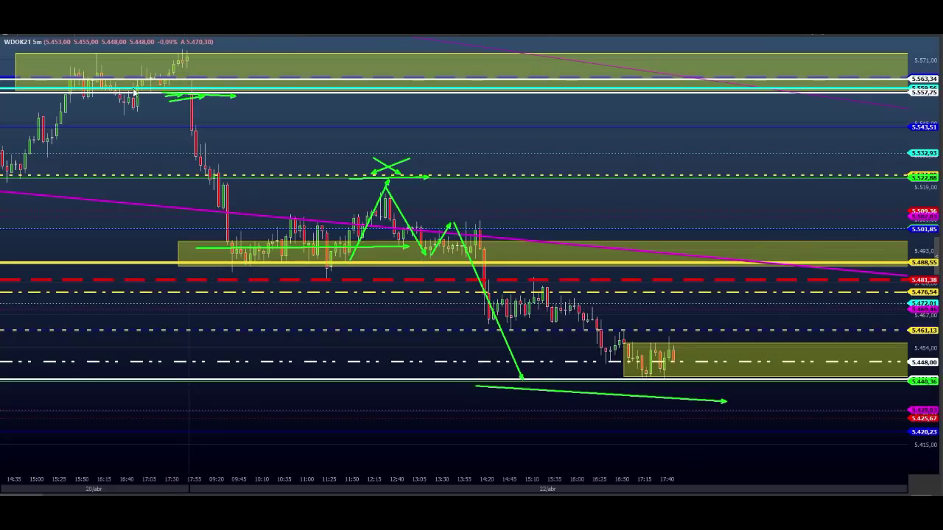
{"action": "mouse_move", "coordinate": [160, 82]}
{"action": "left_mouse_down"}
{"action": "mouse_move", "coordinate": [201, 277]}
{"action": "mouse_move", "coordinate": [250, 262]}
{"action": "mouse_move", "coordinate": [214, 389]}
{"action": "left_mouse_up"}
{"action": "left_click_drag", "start_coordinate": [200, 392], "coordinate": [744, 364]}
{"action": "left_click_drag", "start_coordinate": [645, 364], "coordinate": [679, 389]}
{"action": "left_click_drag", "start_coordinate": [669, 367], "coordinate": [642, 392]}
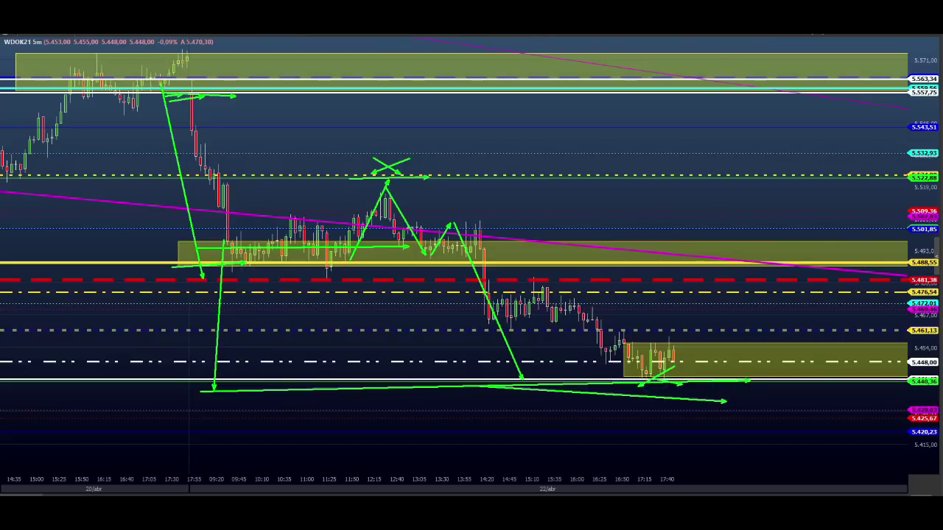
{"action": "key", "text": "Escape"}
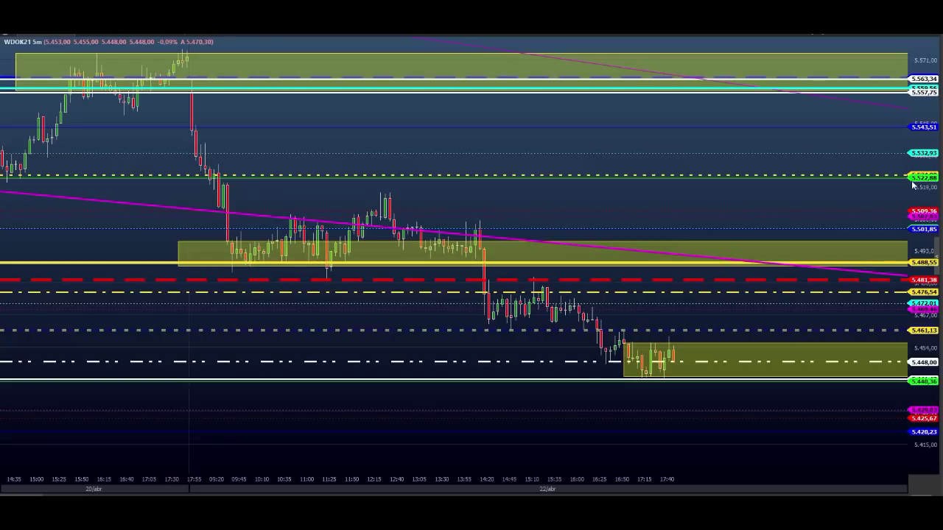
Compress the price scale down to 5.399,86, shift the candles left, and nudge the white dashed level higher.
{"action": "left_click_drag", "start_coordinate": [921, 161], "coordinate": [921, 177]}
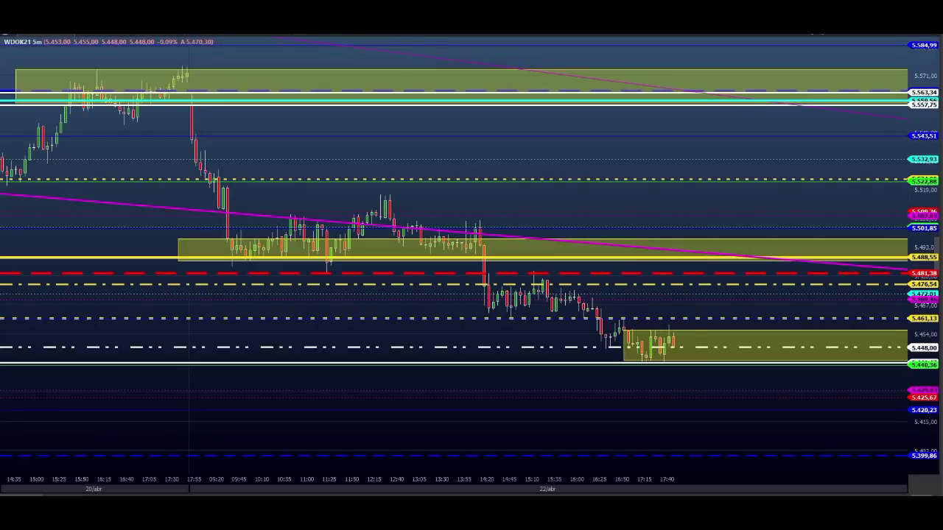
{"action": "left_click_drag", "start_coordinate": [627, 147], "coordinate": [601, 136]}
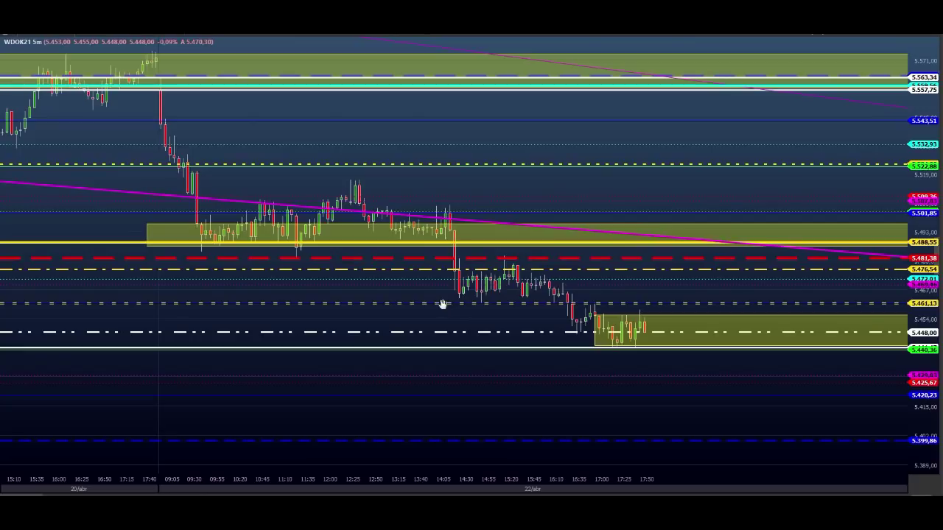
{"action": "left_click_drag", "start_coordinate": [442, 303], "coordinate": [438, 299]}
Delete the white dashed level near 5.463,50 and the yellow 5.476,54 level, then draw a green arrow from the last candle.
{"action": "right_click", "coordinate": [415, 295]}
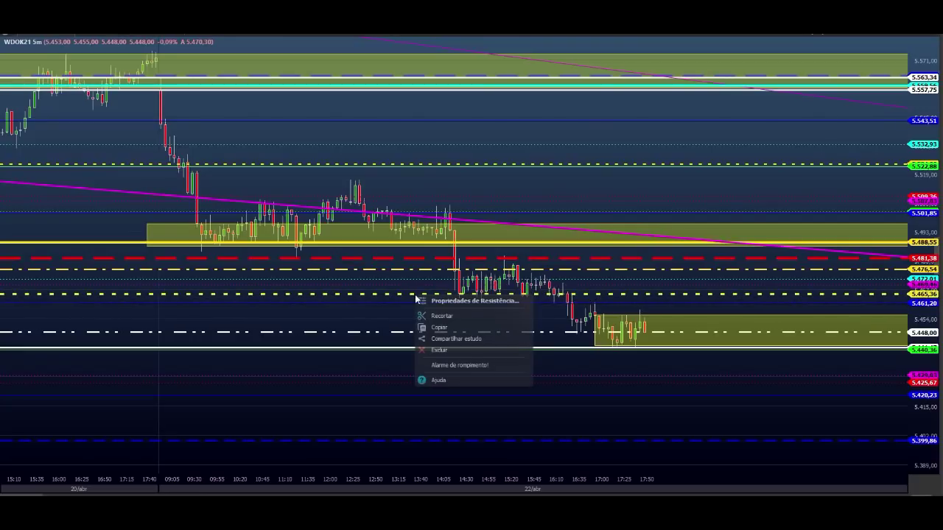
{"action": "left_click", "coordinate": [419, 348]}
{"action": "right_click", "coordinate": [423, 269]}
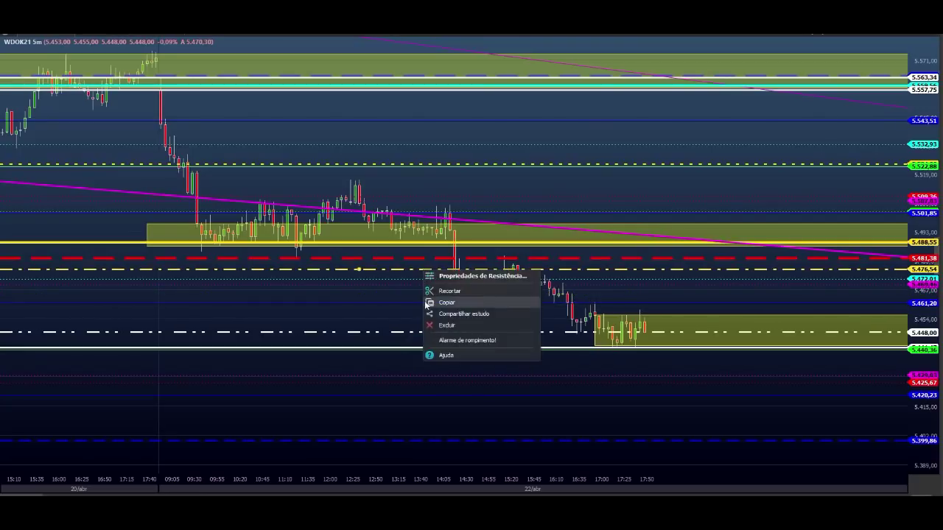
{"action": "left_click", "coordinate": [429, 325]}
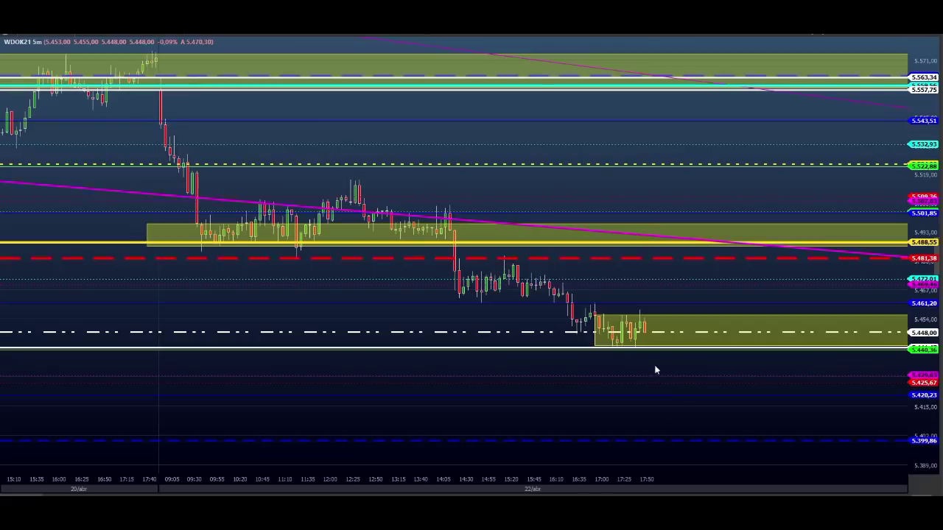
{"action": "mouse_move", "coordinate": [646, 324]}
{"action": "left_mouse_down"}
{"action": "mouse_move", "coordinate": [663, 382]}
{"action": "mouse_move", "coordinate": [678, 381]}
{"action": "mouse_move", "coordinate": [685, 398]}
{"action": "mouse_move", "coordinate": [695, 373]}
{"action": "mouse_move", "coordinate": [714, 385]}
{"action": "mouse_move", "coordinate": [737, 332]}
{"action": "left_mouse_up"}
Draw a green zig-zag projected path from below the last candles up toward 5.501,85.
{"action": "left_click", "coordinate": [737, 327]}
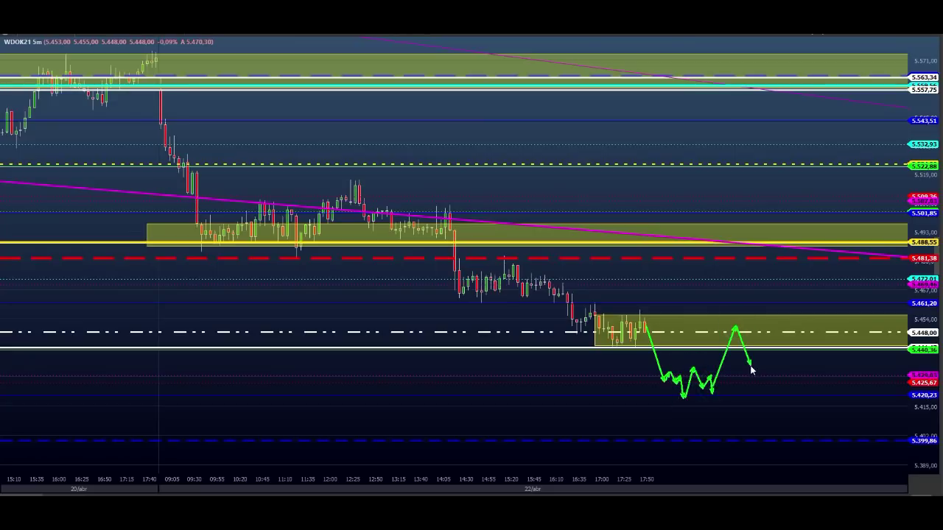
{"action": "left_click", "coordinate": [750, 362]}
{"action": "left_click", "coordinate": [773, 305]}
{"action": "left_click", "coordinate": [788, 350]}
{"action": "left_click", "coordinate": [801, 332]}
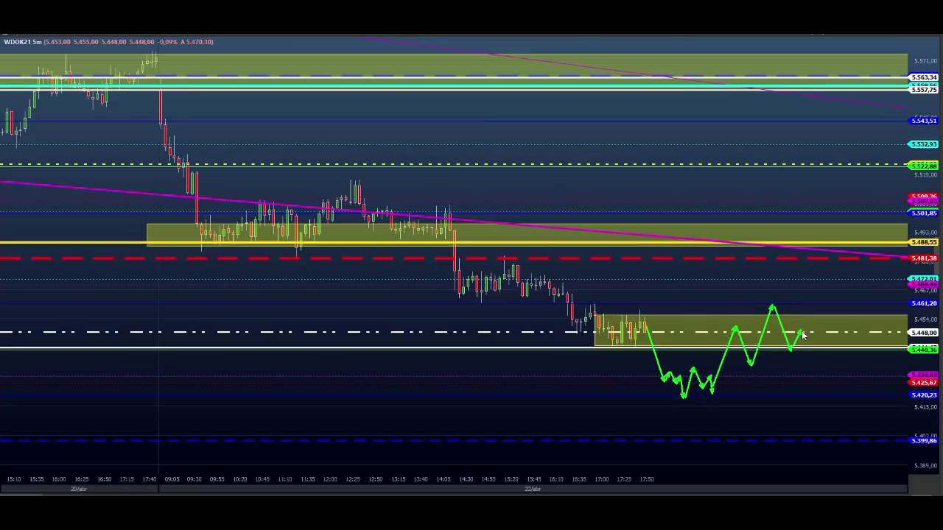
{"action": "left_click", "coordinate": [815, 382]}
{"action": "left_click", "coordinate": [831, 297]}
{"action": "left_click", "coordinate": [851, 334]}
{"action": "left_click", "coordinate": [866, 252]}
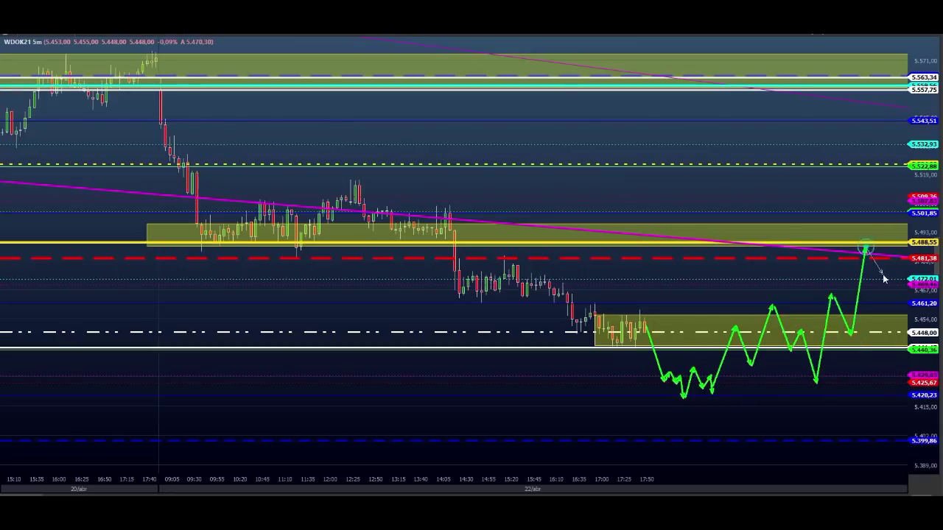
{"action": "left_click", "coordinate": [882, 274]}
{"action": "left_click", "coordinate": [897, 214]}
{"action": "left_click", "coordinate": [909, 239]}
{"action": "left_click", "coordinate": [920, 219]}
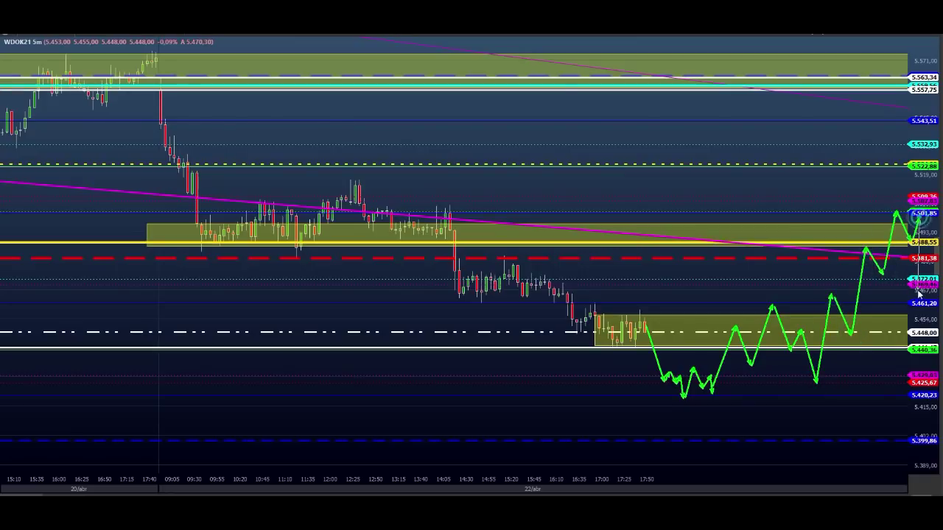
{"action": "left_click", "coordinate": [917, 285]}
{"action": "double_click", "coordinate": [901, 287]}
Add short green arrows and lines around the peak and along the 5.472,01 level.
{"action": "left_click_drag", "start_coordinate": [820, 276], "coordinate": [851, 277]}
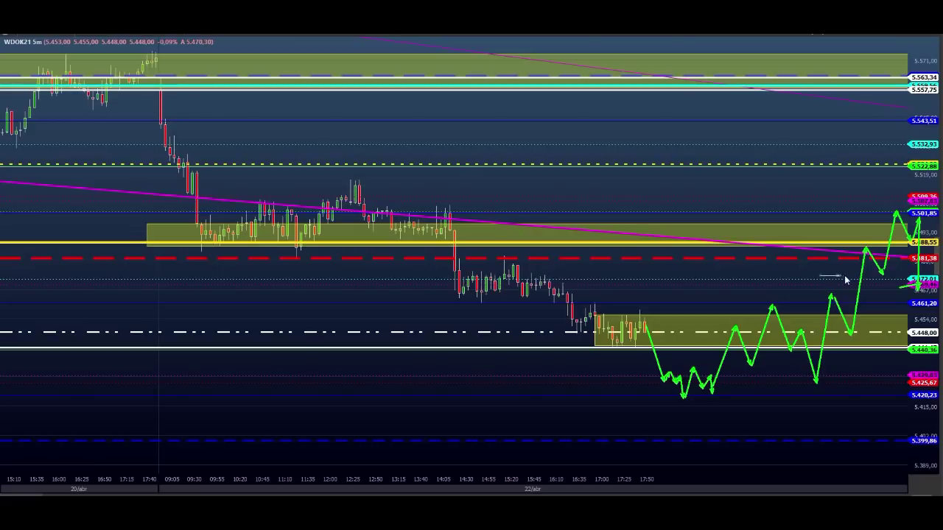
{"action": "left_click", "coordinate": [865, 252]}
{"action": "left_click", "coordinate": [882, 319]}
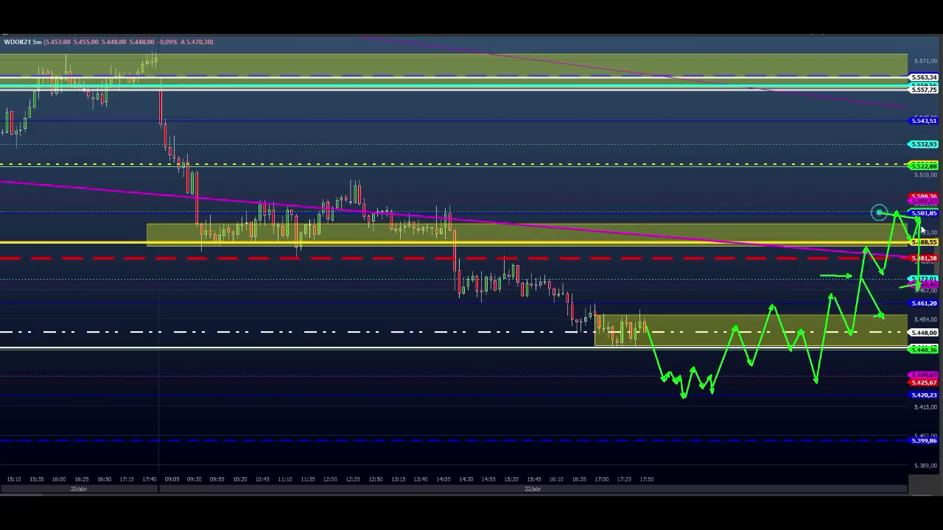
{"action": "left_click_drag", "start_coordinate": [879, 213], "coordinate": [916, 215]}
{"action": "left_click_drag", "start_coordinate": [757, 281], "coordinate": [786, 286]}
{"action": "left_click_drag", "start_coordinate": [886, 287], "coordinate": [889, 282]}
{"action": "mouse_move", "coordinate": [817, 280]}
{"action": "left_mouse_down"}
{"action": "mouse_move", "coordinate": [827, 257]}
{"action": "mouse_move", "coordinate": [807, 250]}
{"action": "mouse_move", "coordinate": [854, 254]}
{"action": "left_mouse_up"}
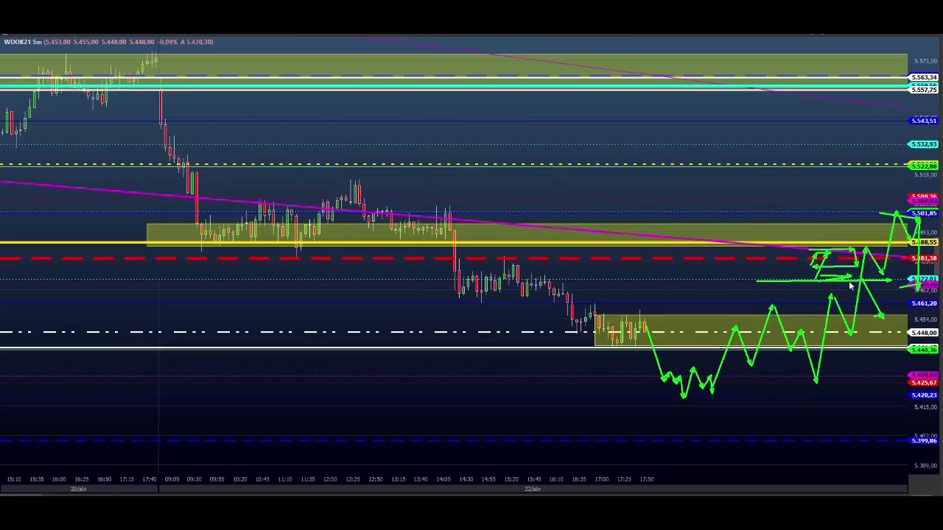
{"action": "mouse_move", "coordinate": [813, 285]}
{"action": "left_mouse_down"}
{"action": "mouse_move", "coordinate": [854, 286]}
{"action": "mouse_move", "coordinate": [848, 295]}
{"action": "left_mouse_up"}
Sketch a red V-shaped drop and rebound, plus a red horizontal ray below 5.399,86.
{"action": "mouse_move", "coordinate": [847, 286]}
{"action": "left_mouse_down"}
{"action": "mouse_move", "coordinate": [865, 338]}
{"action": "mouse_move", "coordinate": [882, 322]}
{"action": "mouse_move", "coordinate": [903, 389]}
{"action": "mouse_move", "coordinate": [905, 464]}
{"action": "mouse_move", "coordinate": [914, 444]}
{"action": "mouse_move", "coordinate": [880, 454]}
{"action": "left_mouse_up"}
{"action": "left_click", "coordinate": [716, 452]}
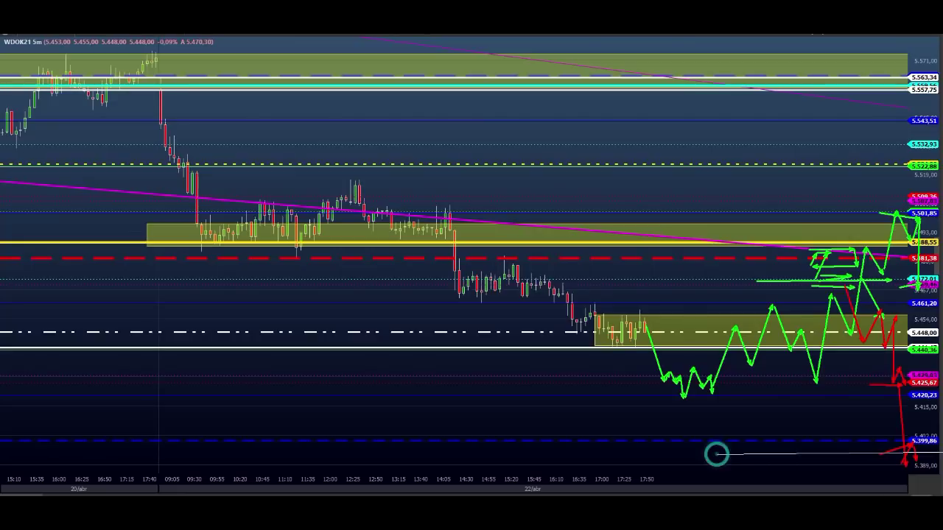
{"action": "left_click", "coordinate": [798, 453]}
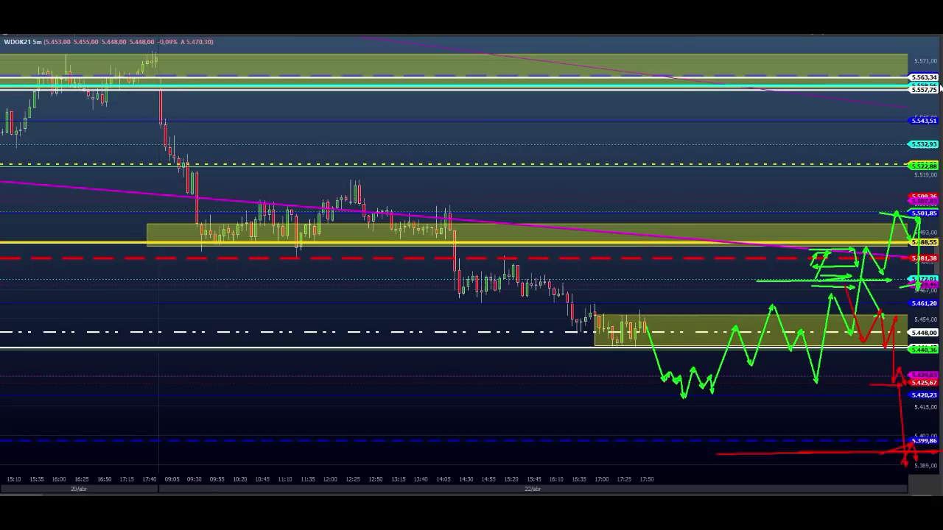
Draw yellow arrows rallying from the 5.488,55 line into the top zone, then clear all sketches.
{"action": "left_click_drag", "start_coordinate": [547, 237], "coordinate": [697, 238]}
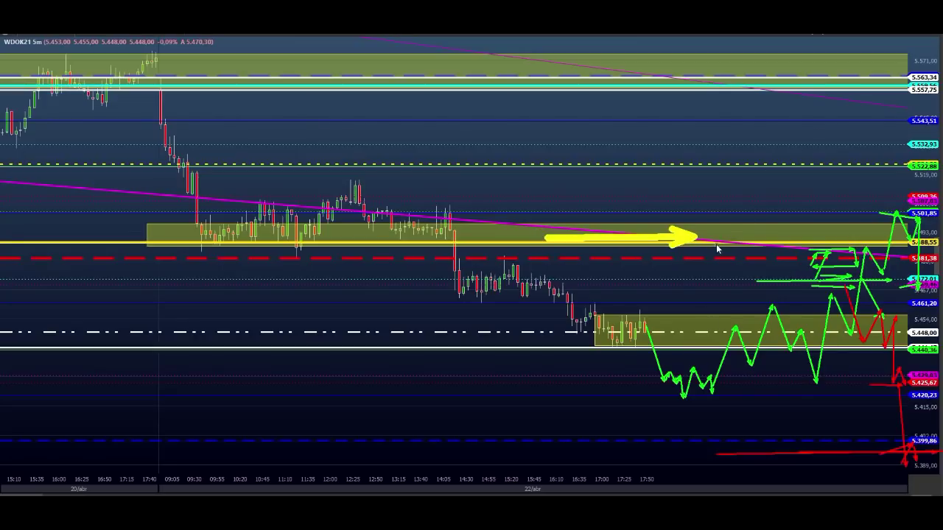
{"action": "mouse_move", "coordinate": [717, 246]}
{"action": "left_mouse_down"}
{"action": "mouse_move", "coordinate": [753, 171]}
{"action": "mouse_move", "coordinate": [783, 209]}
{"action": "mouse_move", "coordinate": [840, 75]}
{"action": "mouse_move", "coordinate": [851, 100]}
{"action": "left_mouse_up"}
{"action": "mouse_move", "coordinate": [851, 100]}
{"action": "left_mouse_down"}
{"action": "mouse_move", "coordinate": [867, 80]}
{"action": "mouse_move", "coordinate": [870, 100]}
{"action": "left_mouse_up"}
{"action": "left_click_drag", "start_coordinate": [869, 100], "coordinate": [880, 75]}
{"action": "mouse_move", "coordinate": [796, 63]}
{"action": "left_mouse_down"}
{"action": "mouse_move", "coordinate": [891, 73]}
{"action": "mouse_move", "coordinate": [888, 123]}
{"action": "left_mouse_up"}
{"action": "mouse_move", "coordinate": [887, 124]}
{"action": "left_mouse_down"}
{"action": "mouse_move", "coordinate": [817, 115]}
{"action": "mouse_move", "coordinate": [810, 65]}
{"action": "left_mouse_up"}
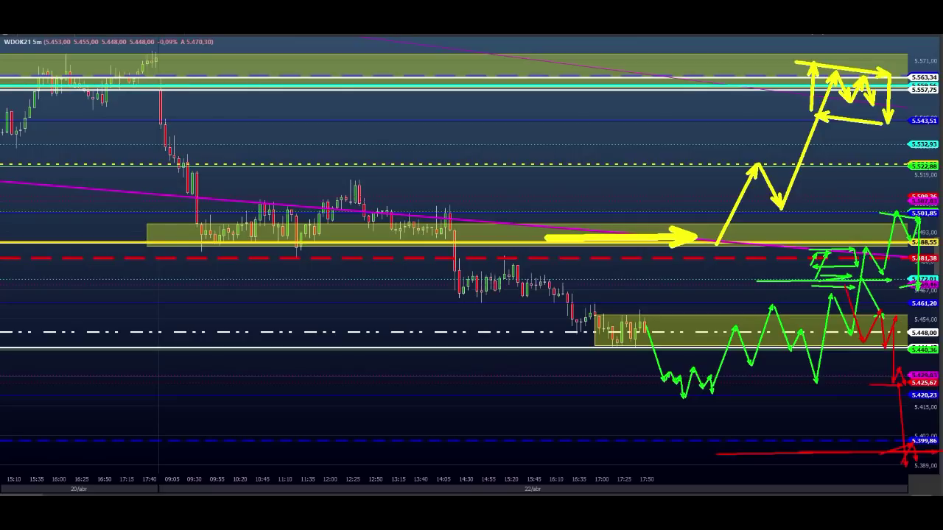
{"action": "key", "text": "Escape"}
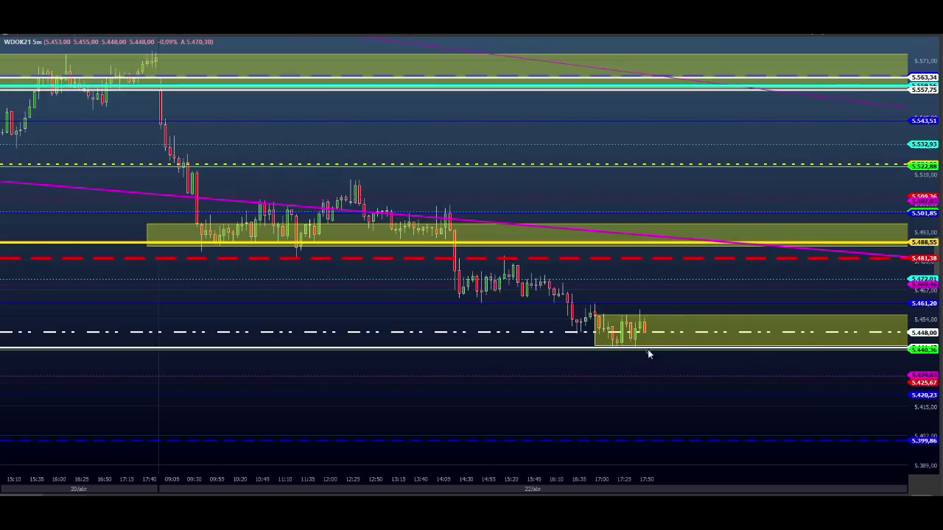
{"action": "mouse_move", "coordinate": [649, 338]}
{"action": "left_mouse_down"}
{"action": "mouse_move", "coordinate": [669, 377]}
{"action": "mouse_move", "coordinate": [707, 313]}
{"action": "mouse_move", "coordinate": [728, 355]}
{"action": "left_mouse_up"}
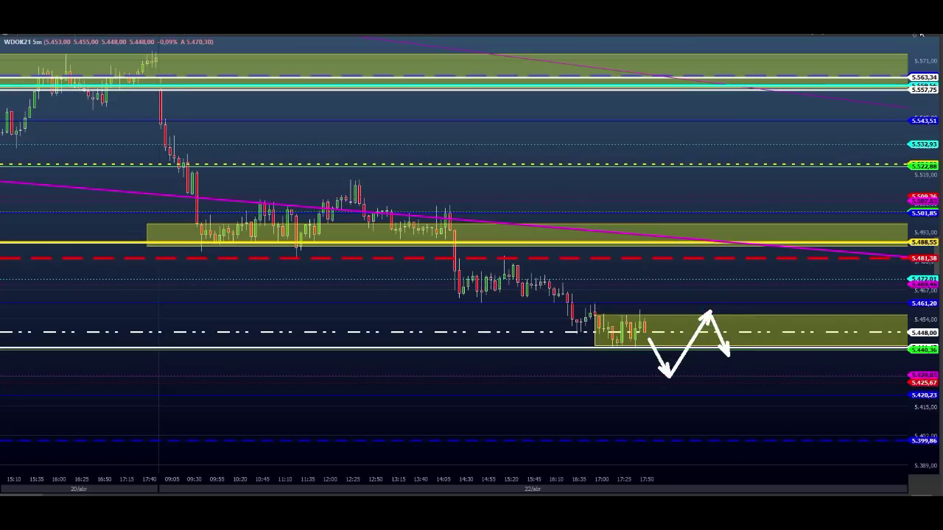
{"action": "key", "text": "Escape"}
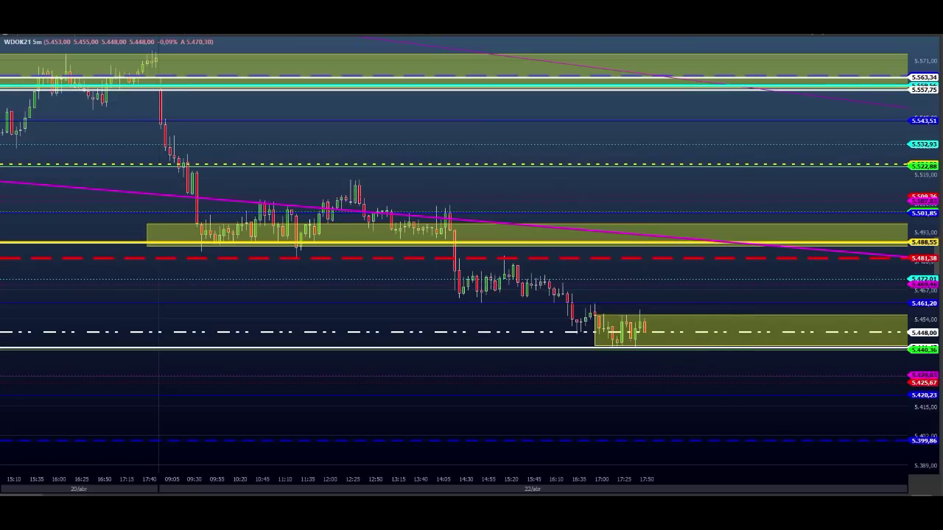